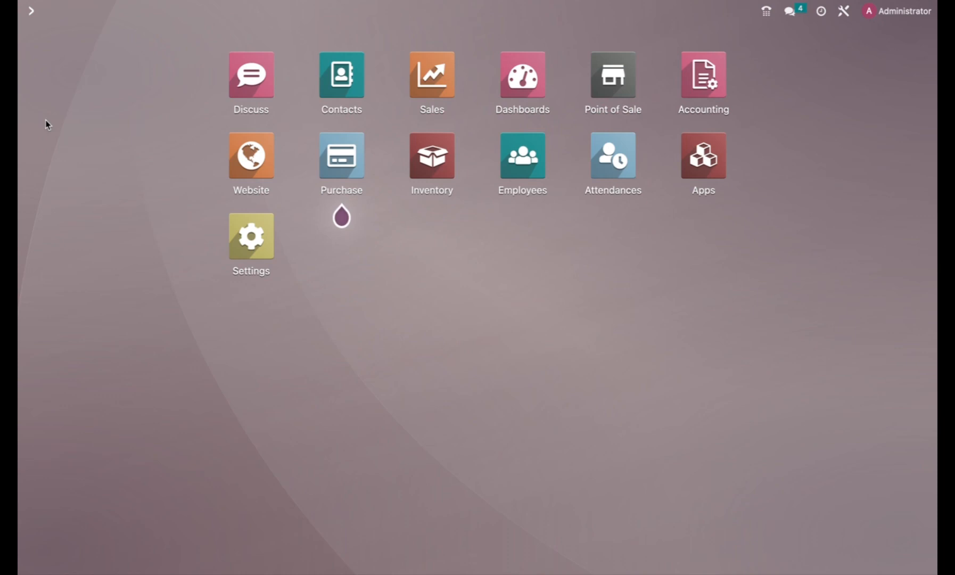
Open the Sales app to reach its Quotations list
click(430, 86)
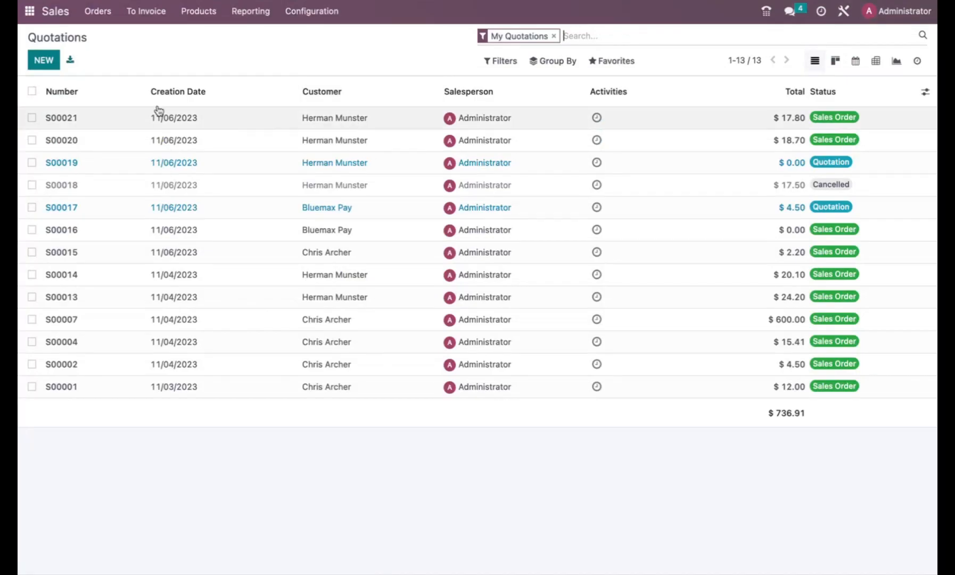
Start a new quotation for the customer with one Club Sandwich line
click(45, 61)
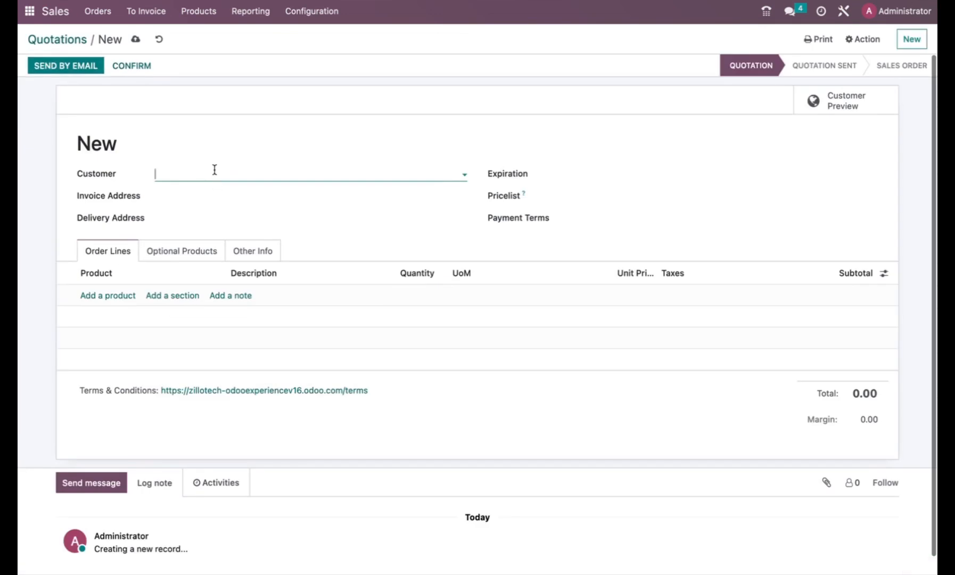
click(214, 170)
click(216, 211)
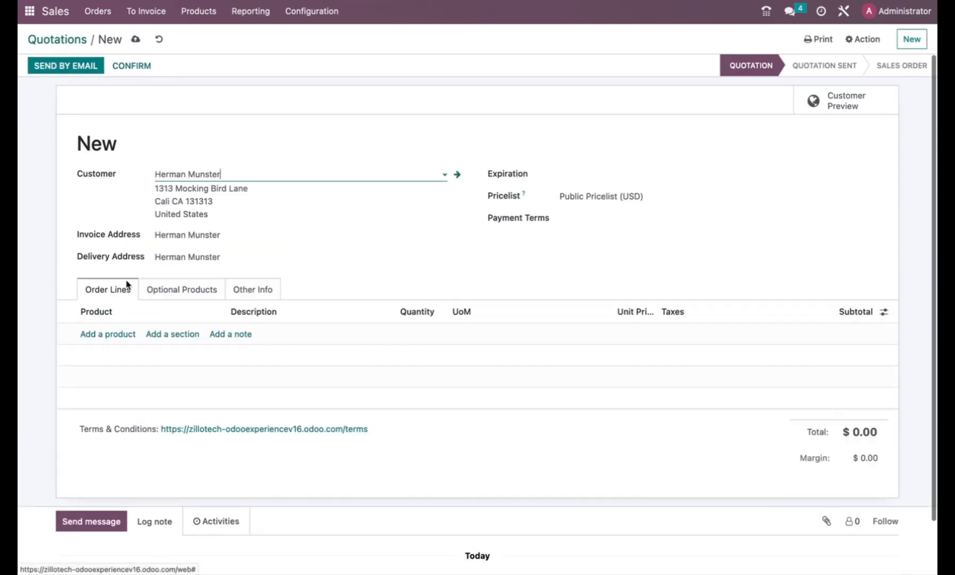
click(106, 334)
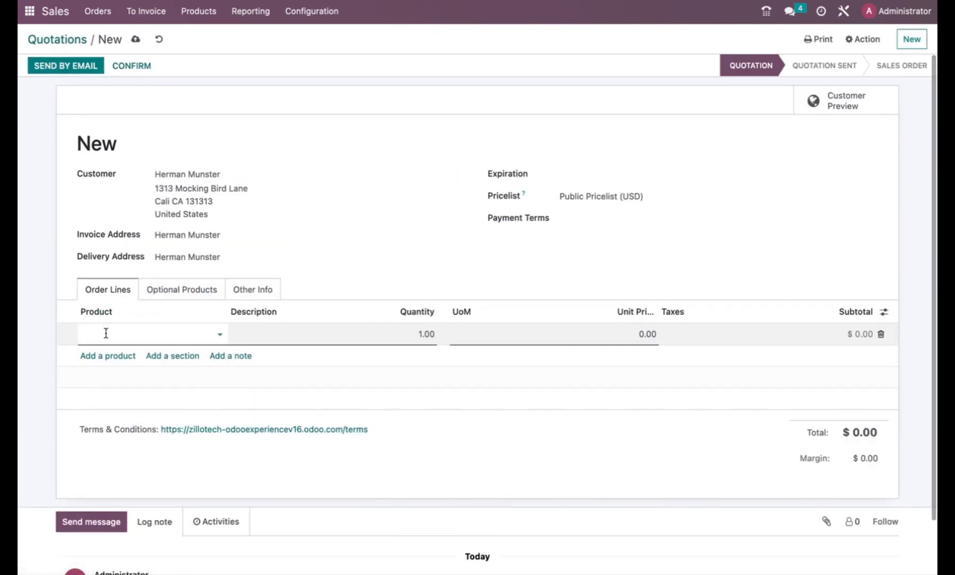
click(106, 334)
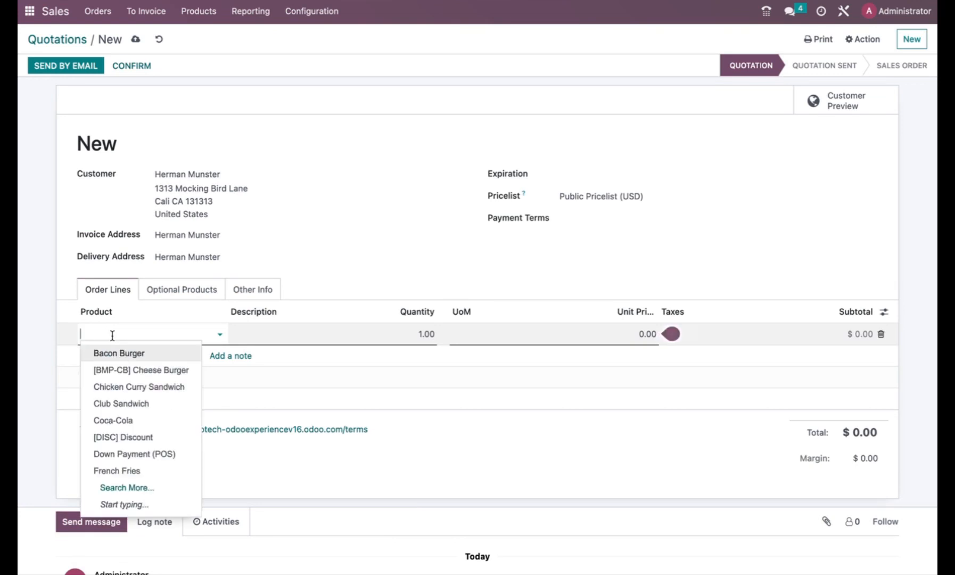
click(120, 405)
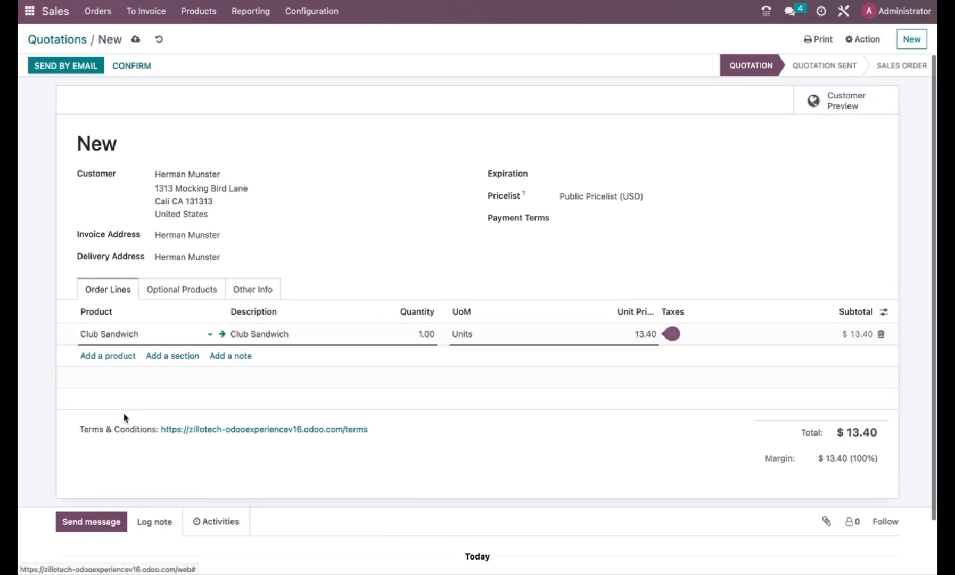
Add two Minute Maid and confirm the $17.80 order as S00022
click(123, 356)
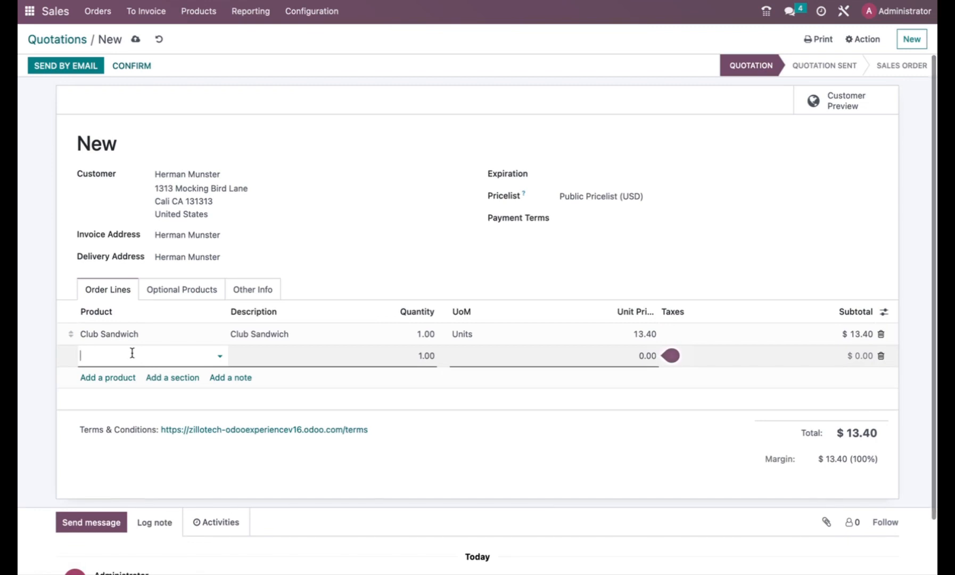
text(mi)
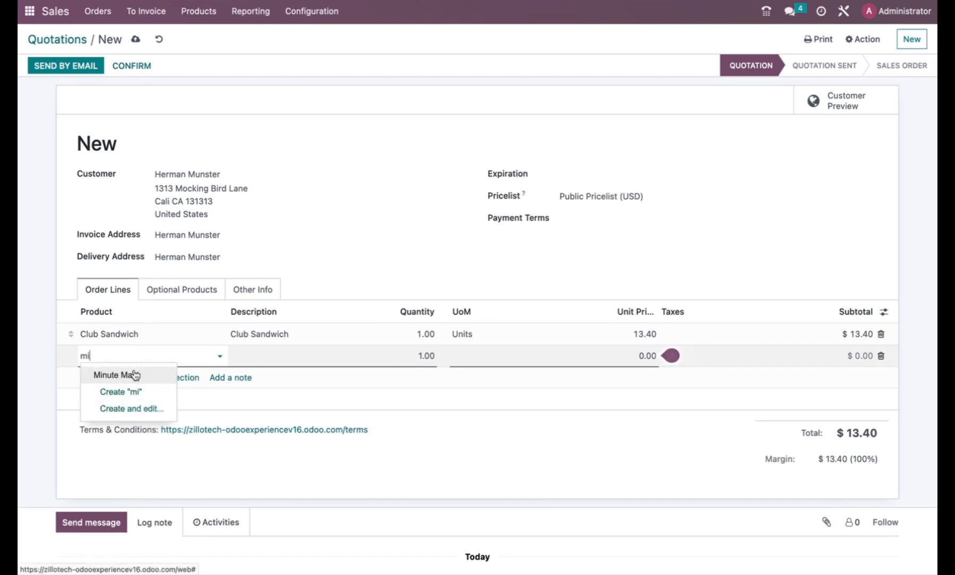
click(135, 374)
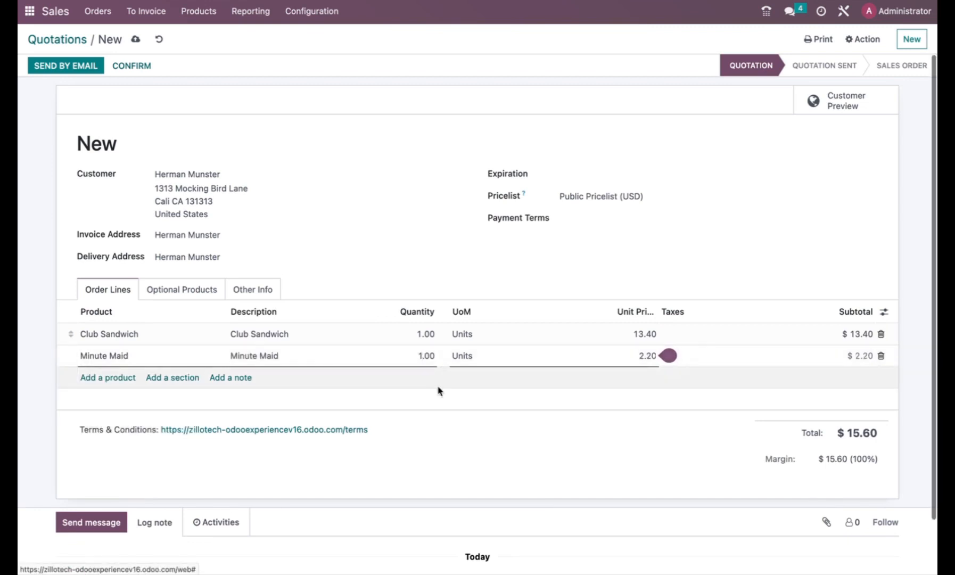
key(BackSpace)
text(2)
click(601, 438)
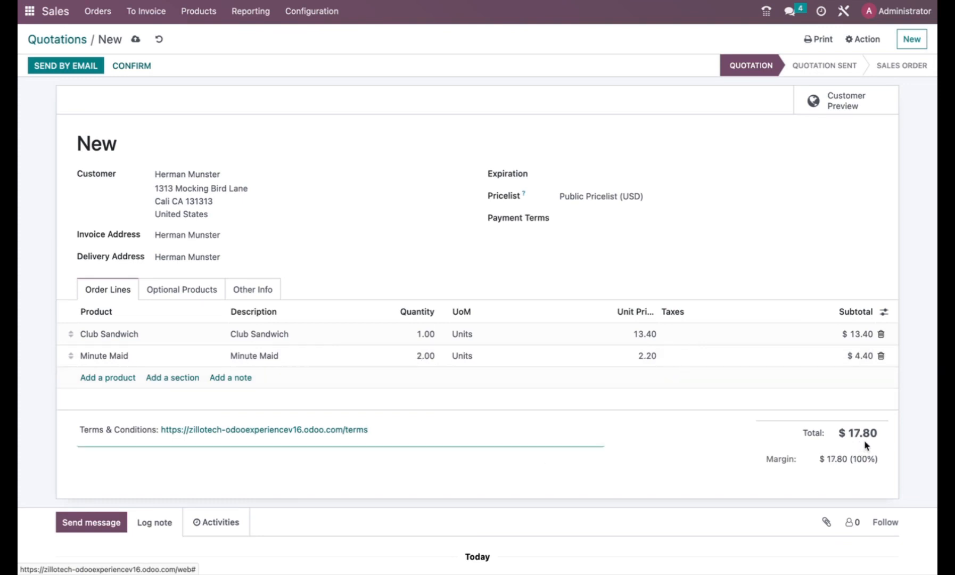
scroll(360, 199, up, 1)
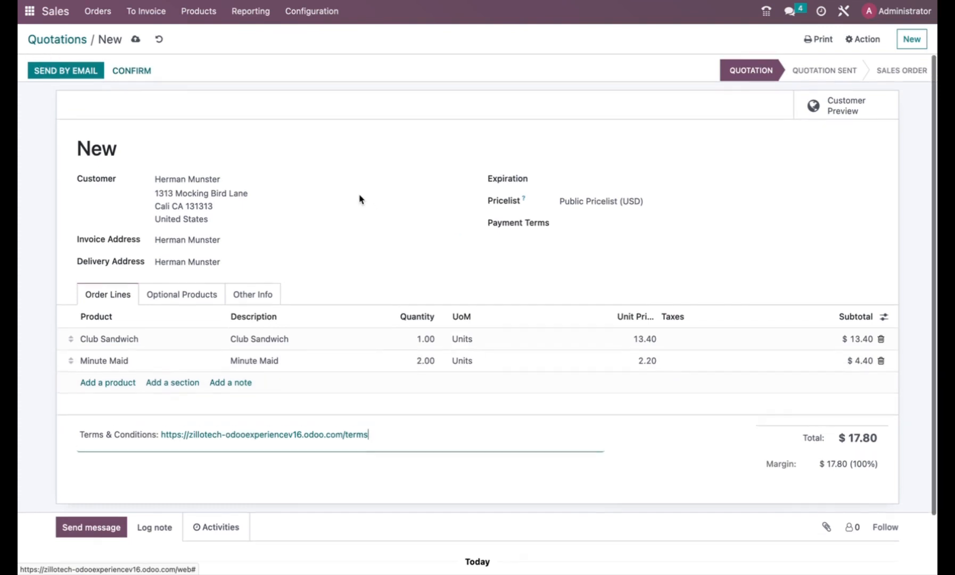
click(132, 67)
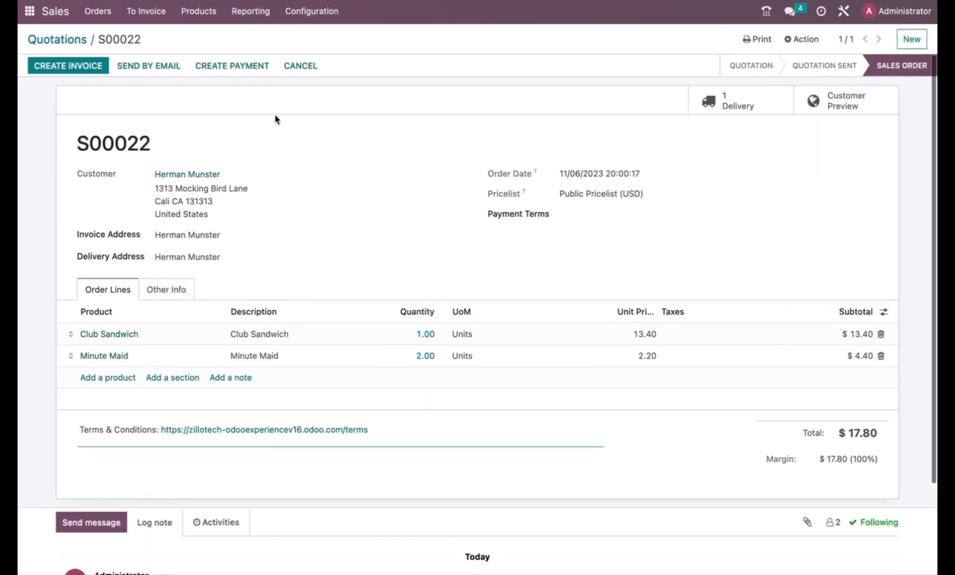
Start a payment for the order with Credit Card Manual and Save Card enabled
click(240, 68)
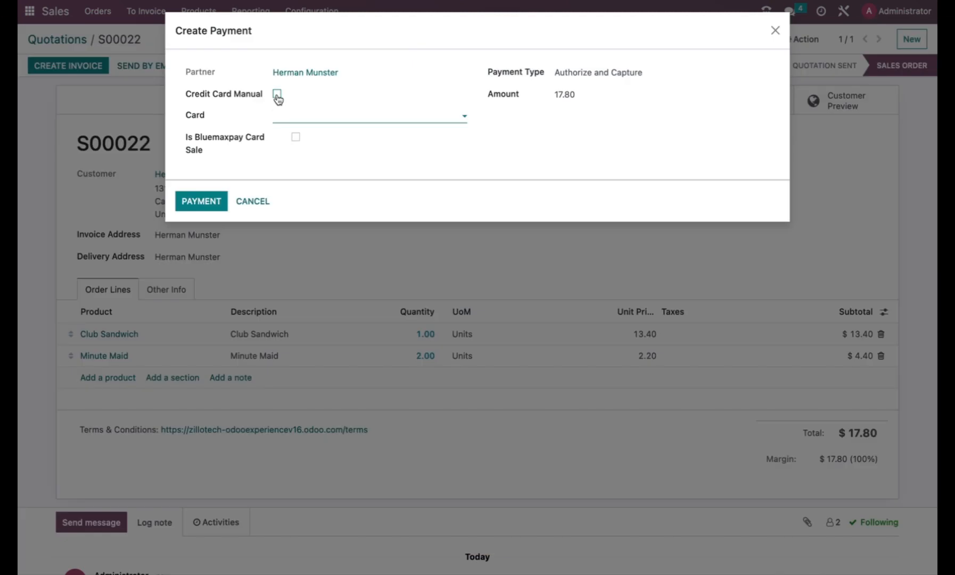
click(277, 94)
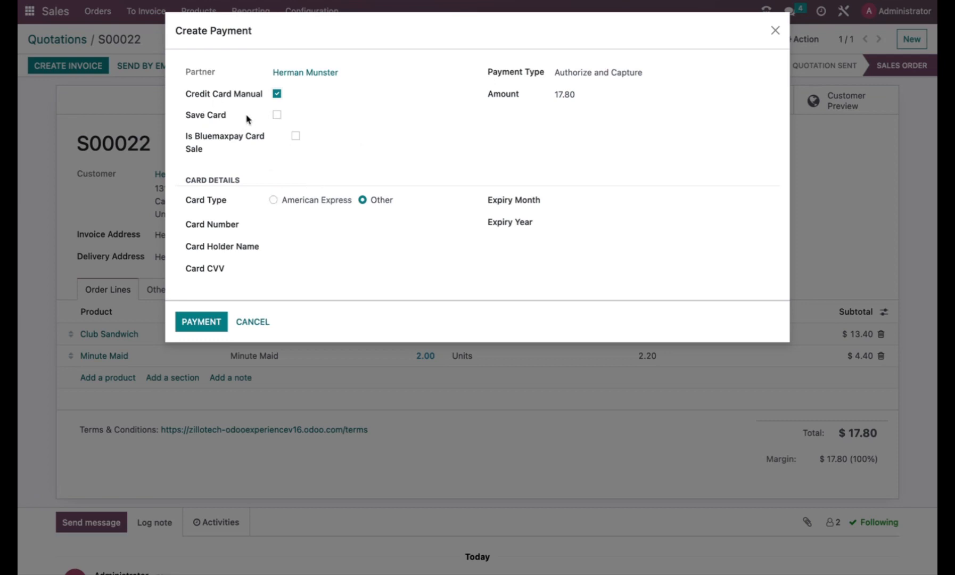
click(277, 115)
Paste in the card number and holder name, and set expiry month 05
click(277, 226)
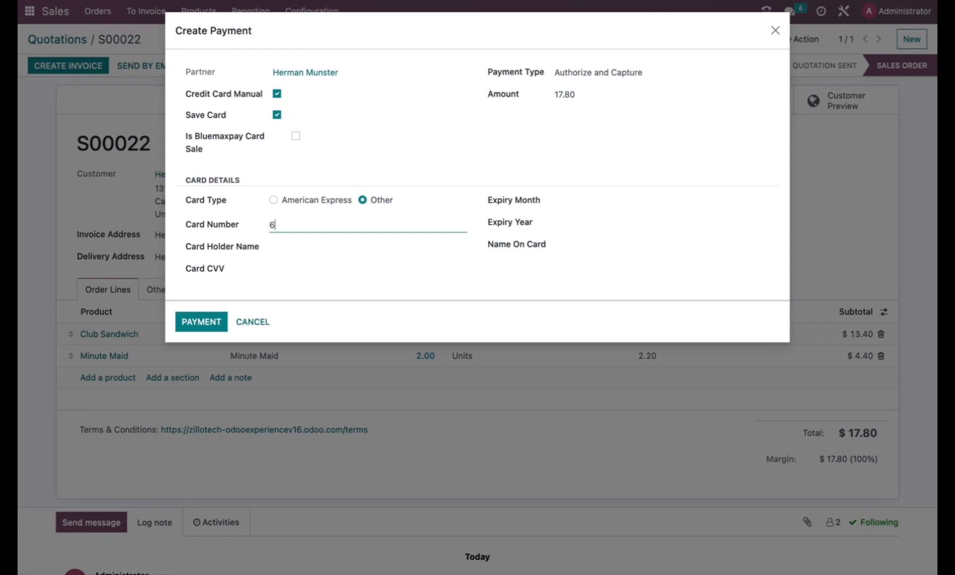
key(ctrl+v)
click(297, 249)
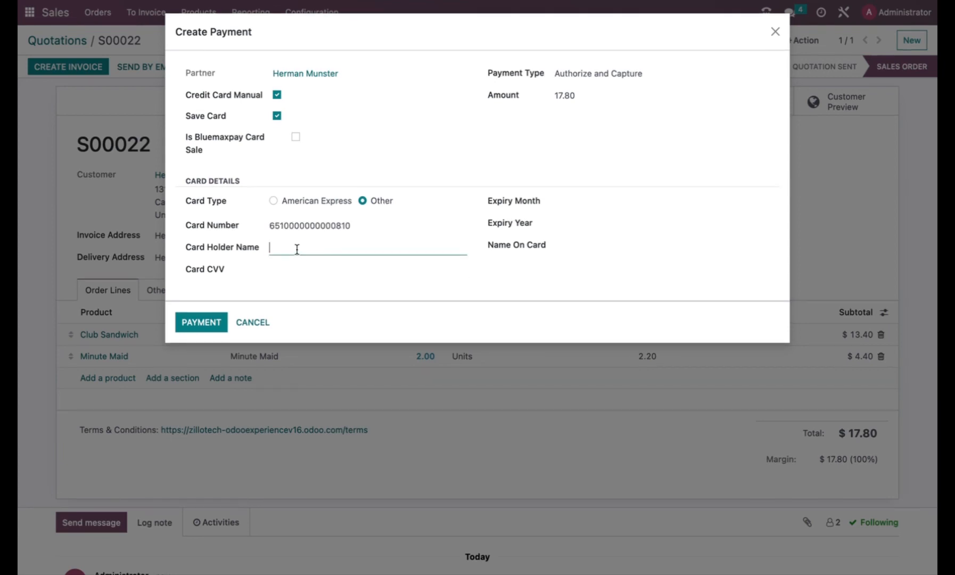
text(Herman Munster)
click(596, 196)
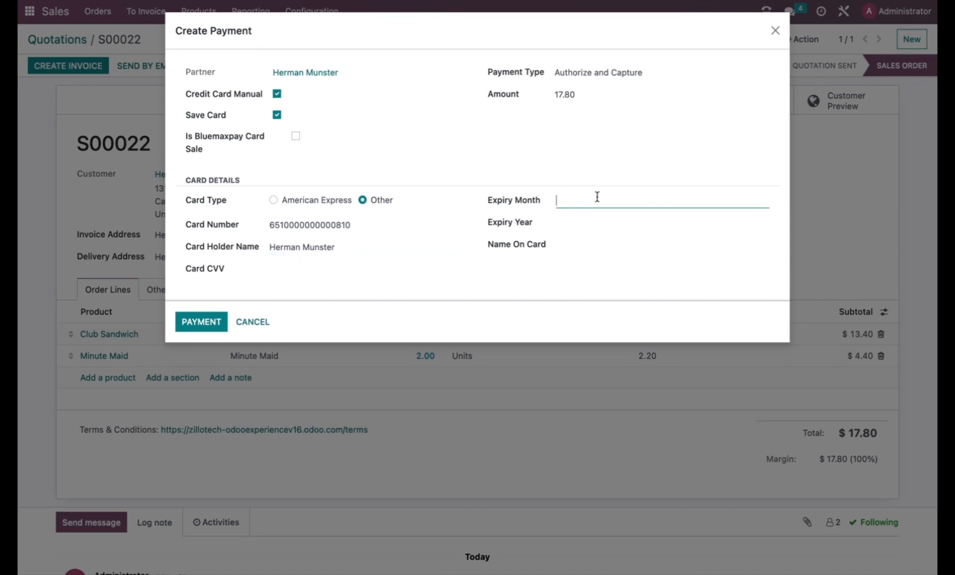
text(05)
key(Tab)
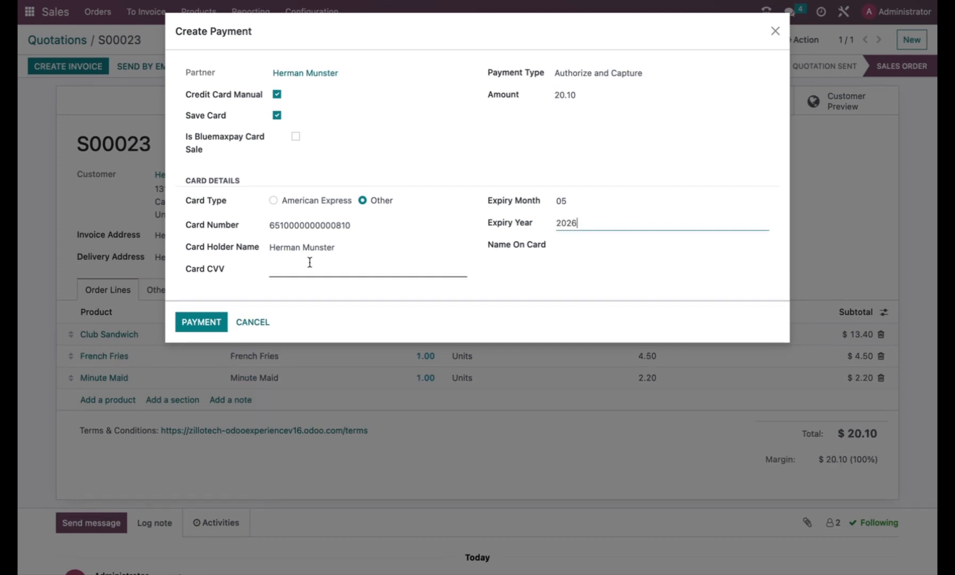
click(307, 262)
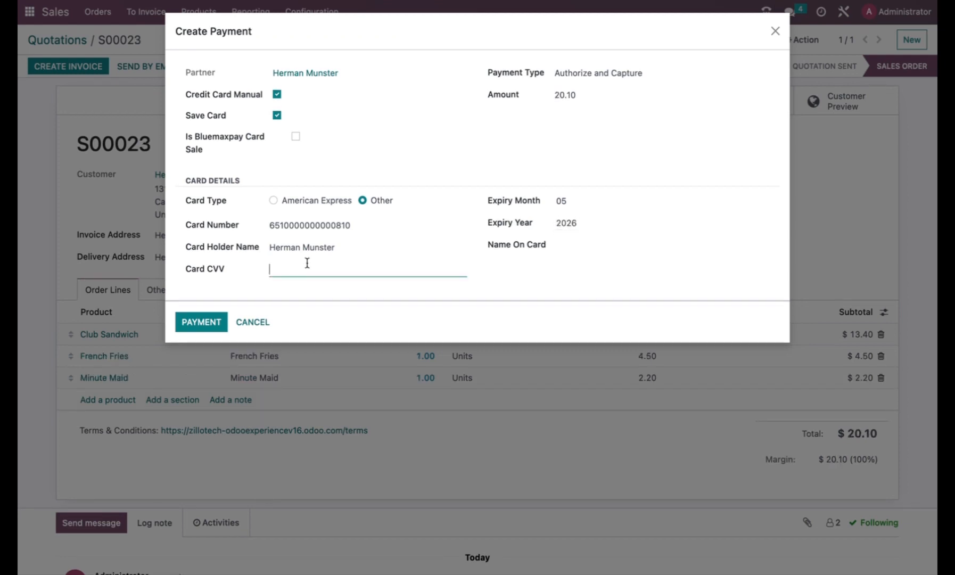
text(123)
key(Tab)
key(Tab)
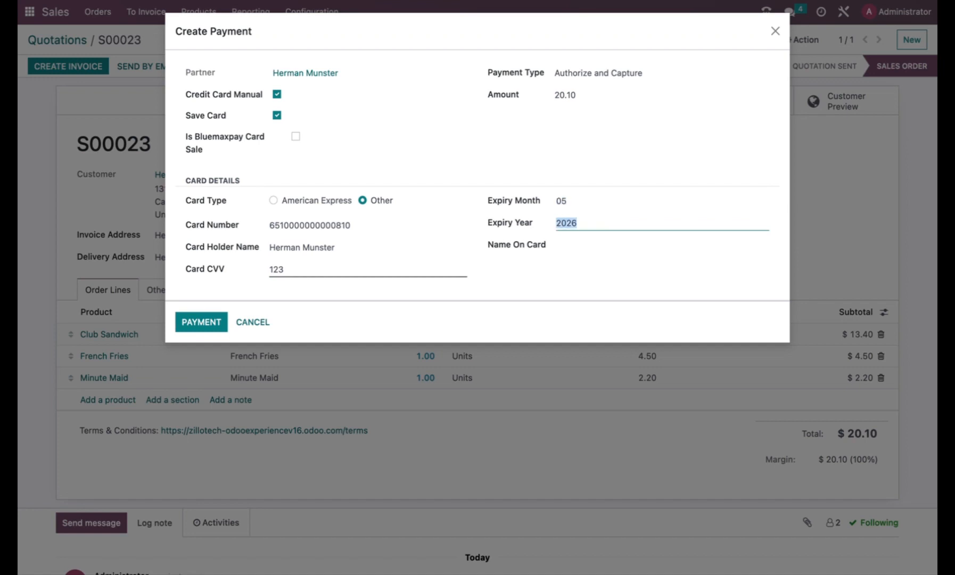
key(Tab)
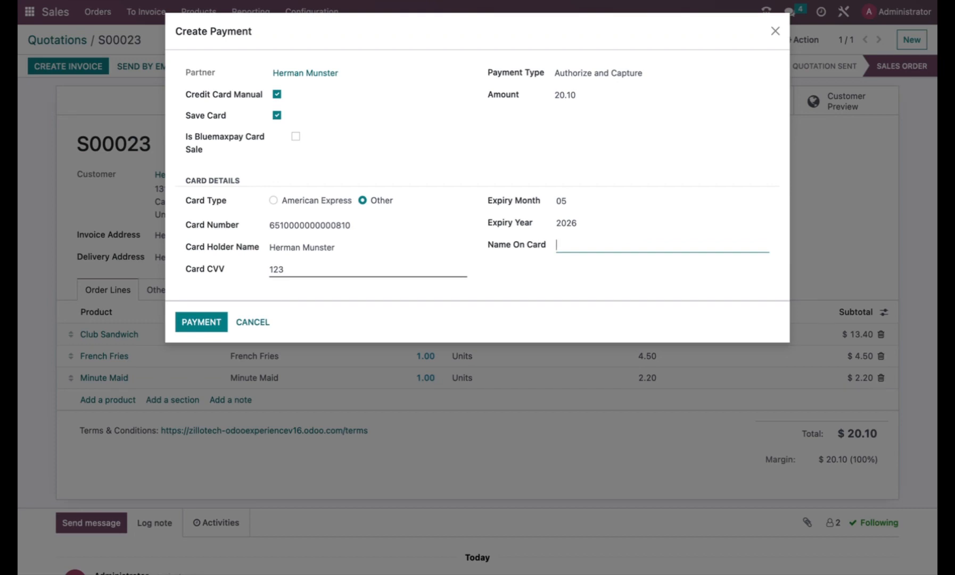
Label the saved card 'Disc 0810' with expiry 05 2026
text(Disc 0810  05 2026)
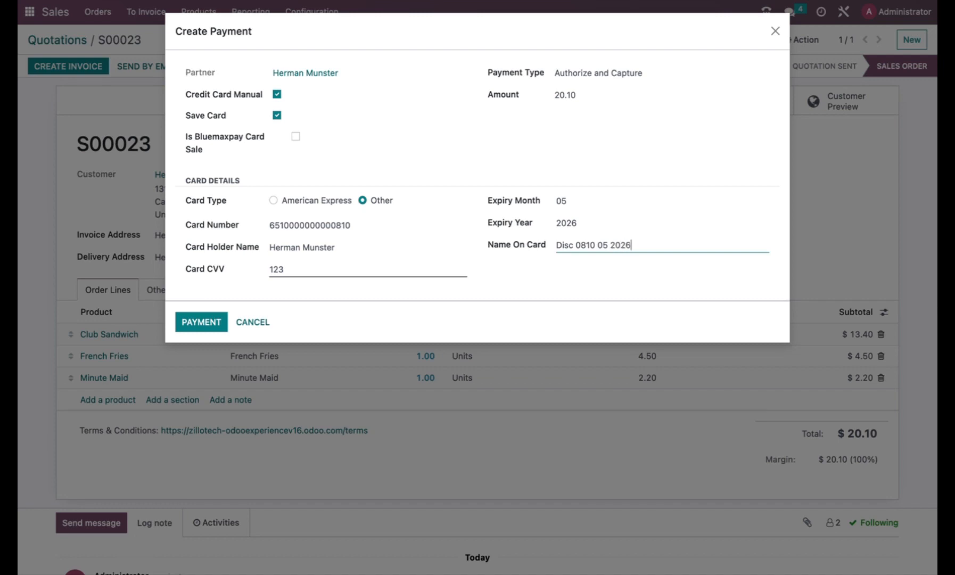
Submit the card payment and validate delivery WH/OUT/00018 with all quantities
click(202, 322)
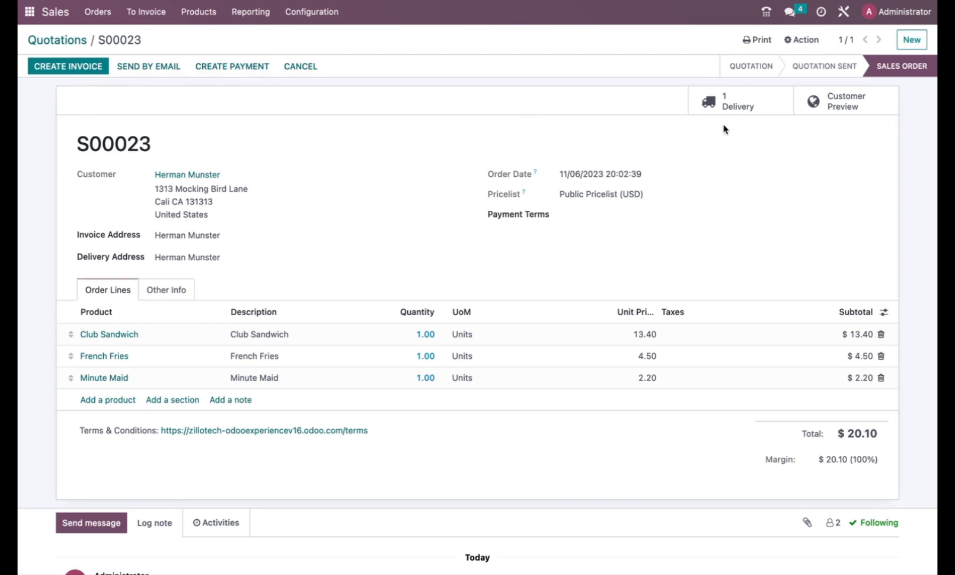
click(734, 107)
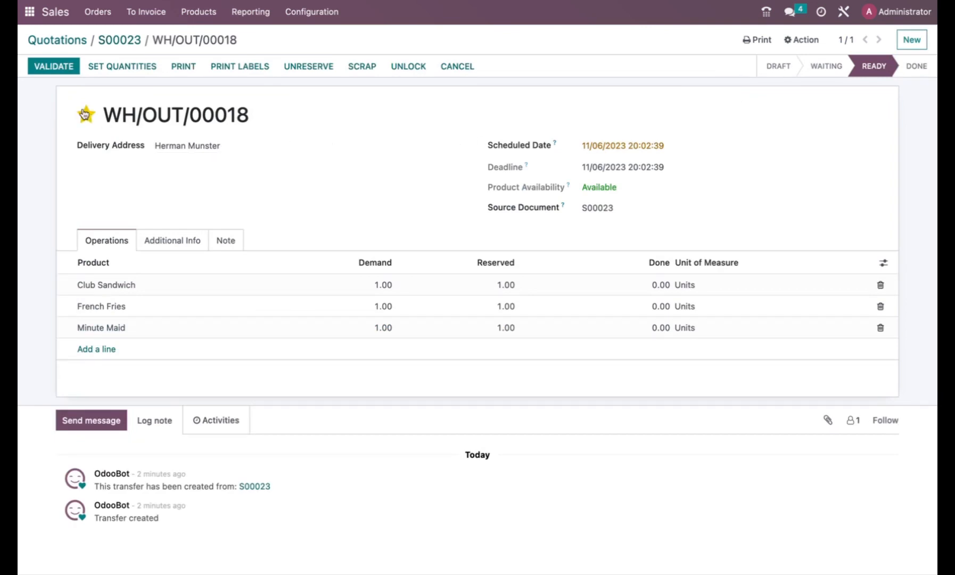
click(66, 73)
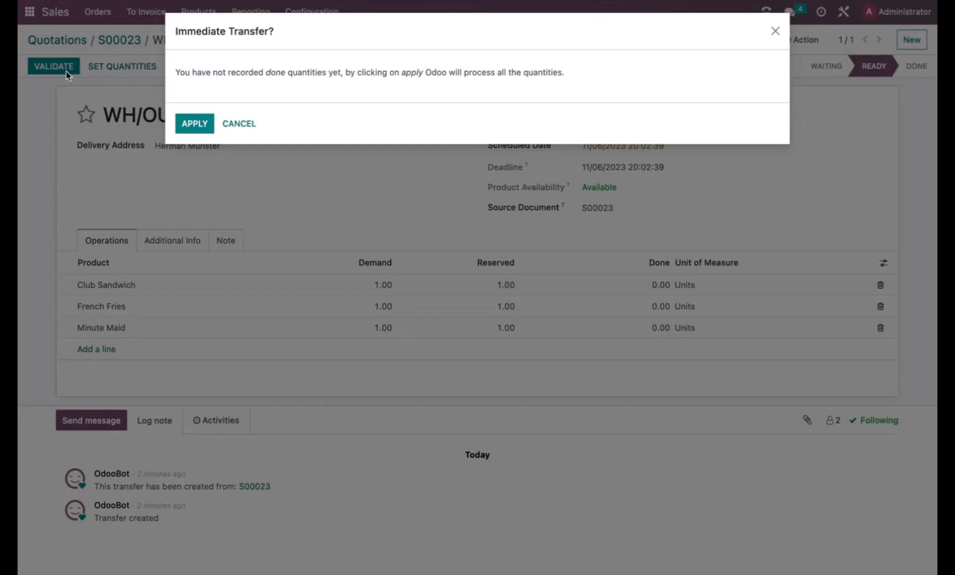
click(199, 125)
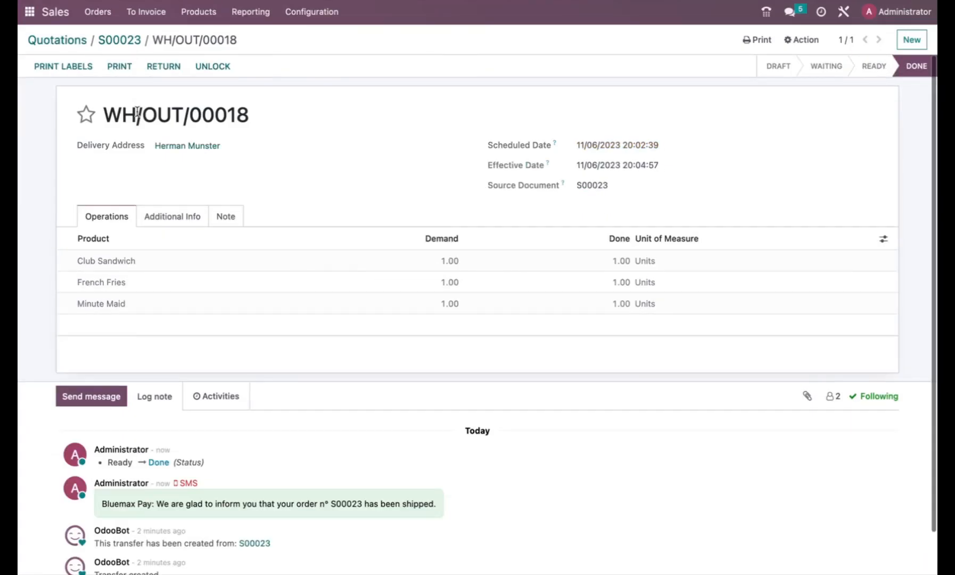
click(158, 18)
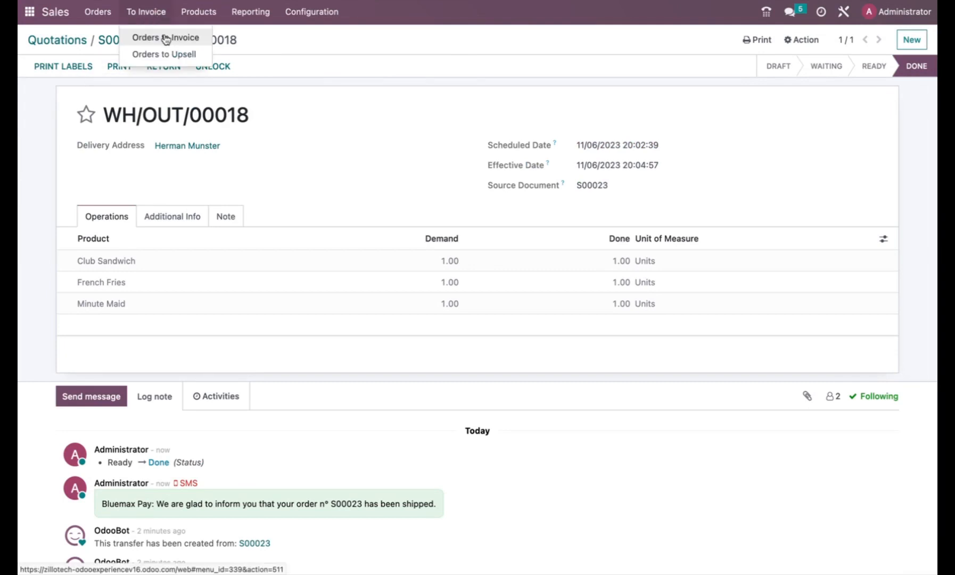
Create an invoice for order S00023 from Orders to Invoice
click(171, 35)
click(66, 124)
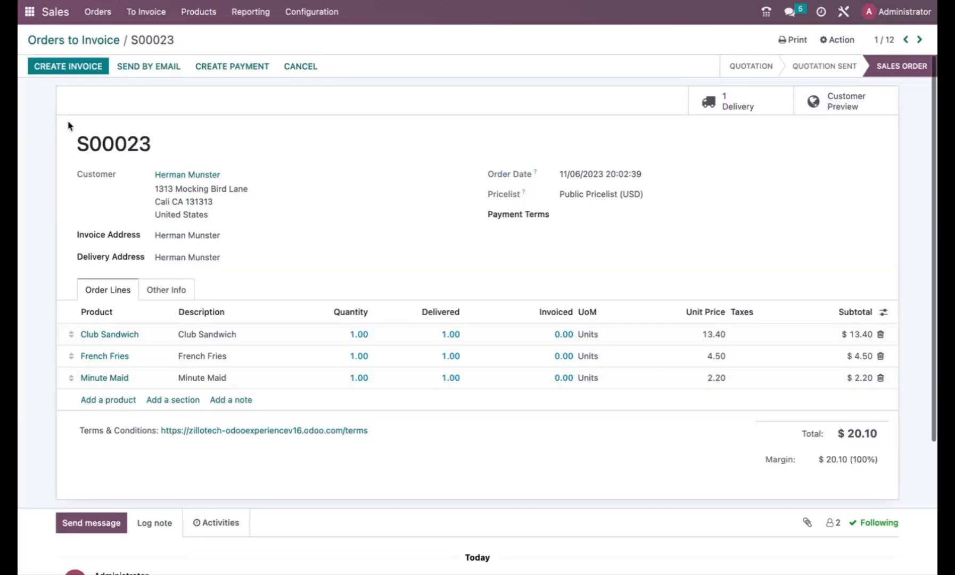
click(87, 69)
click(261, 184)
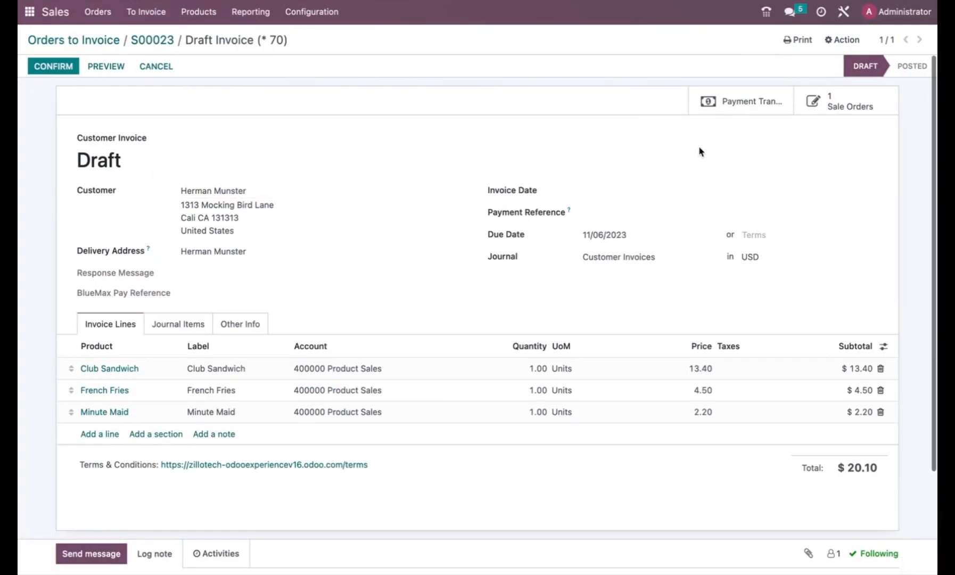
Check the payment transaction, then post draft invoice INV/2023/00010
click(747, 107)
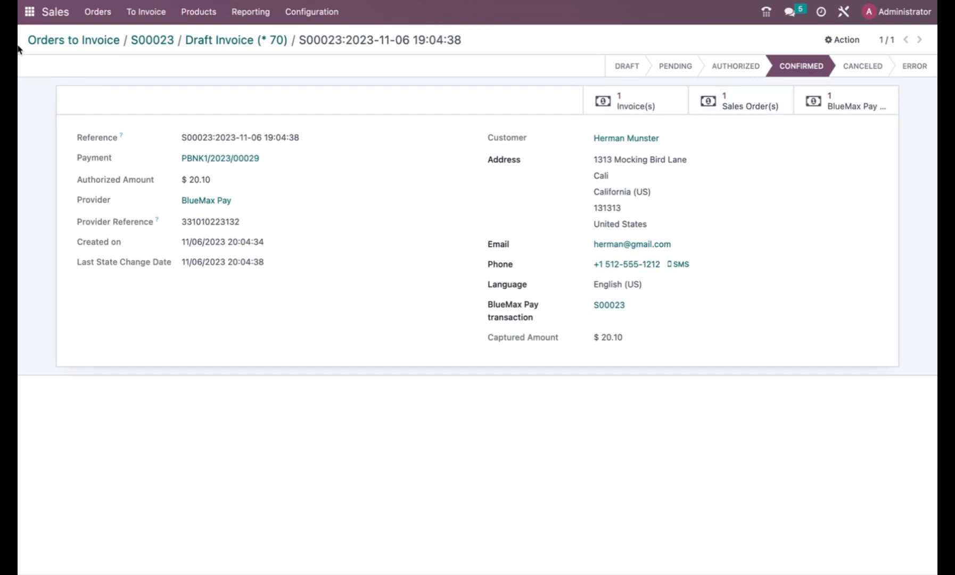
click(161, 46)
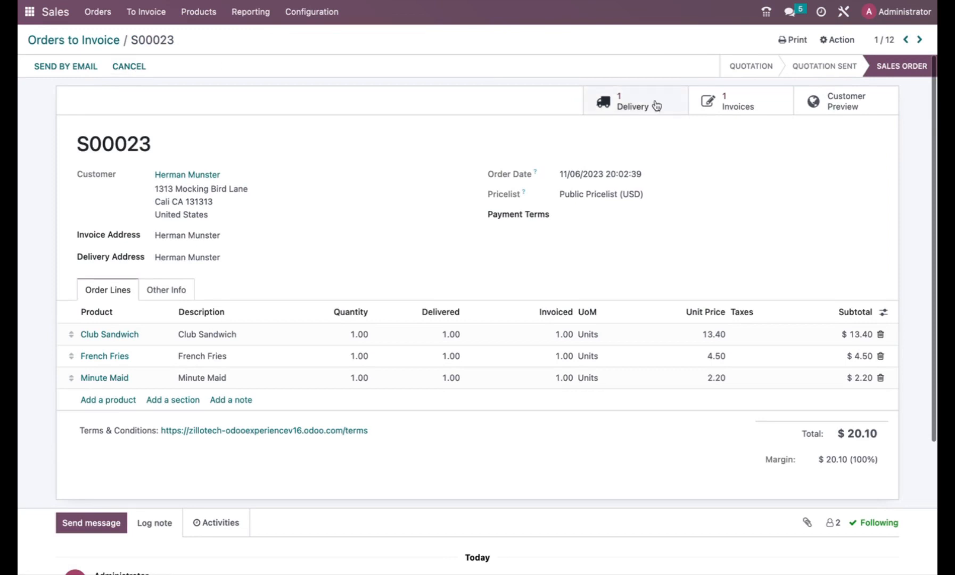
click(735, 106)
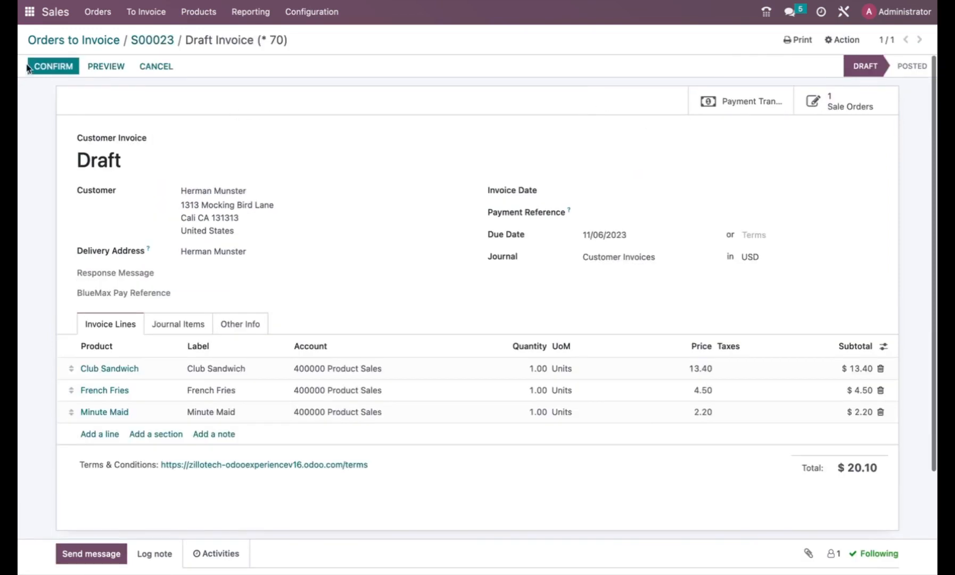
click(55, 68)
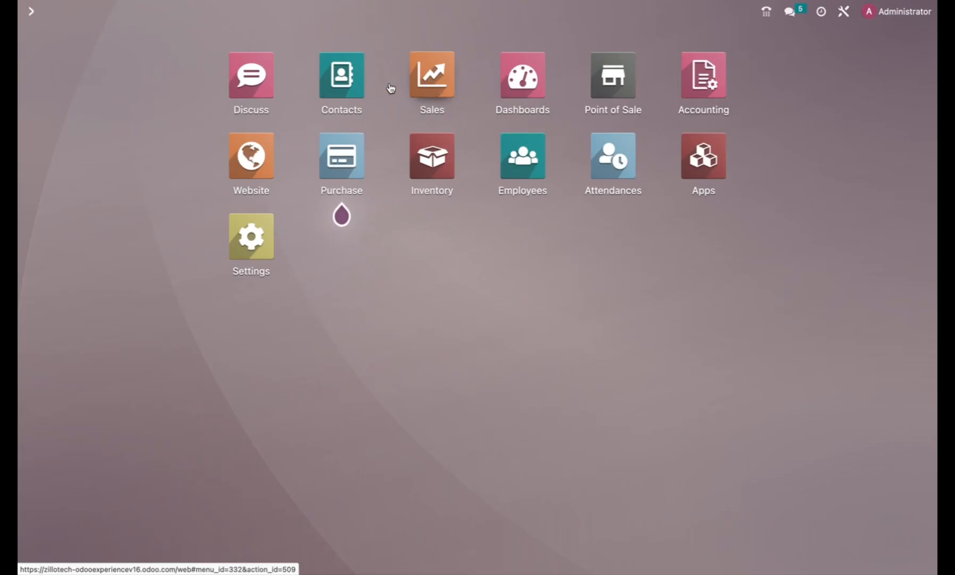
From Contacts, open the customer's Saved Card tab and add a new card line
click(357, 89)
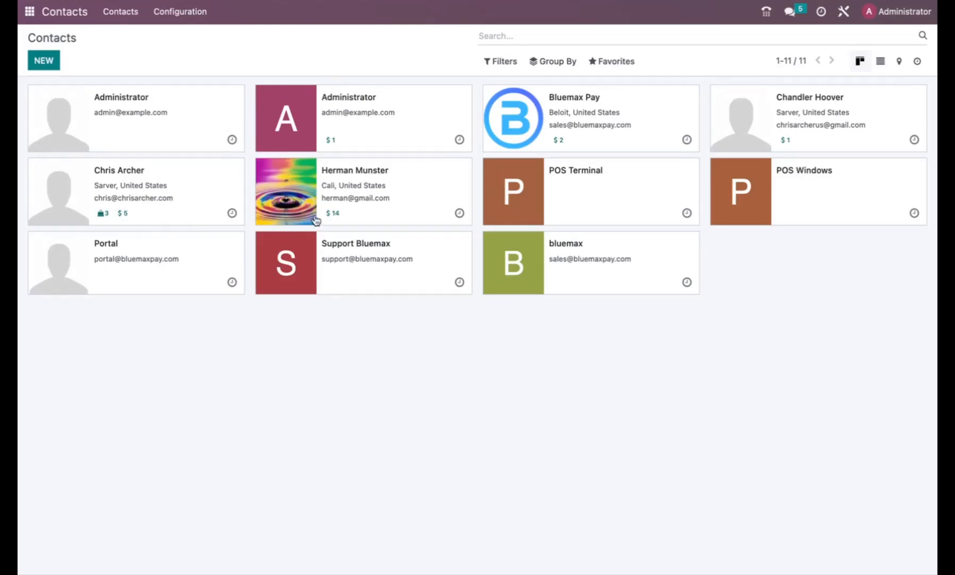
click(373, 198)
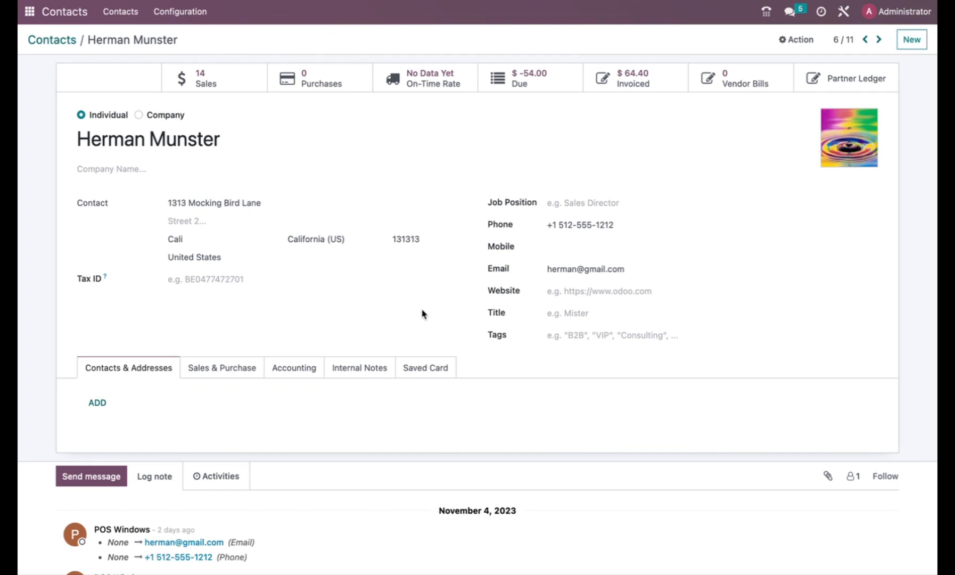
click(423, 369)
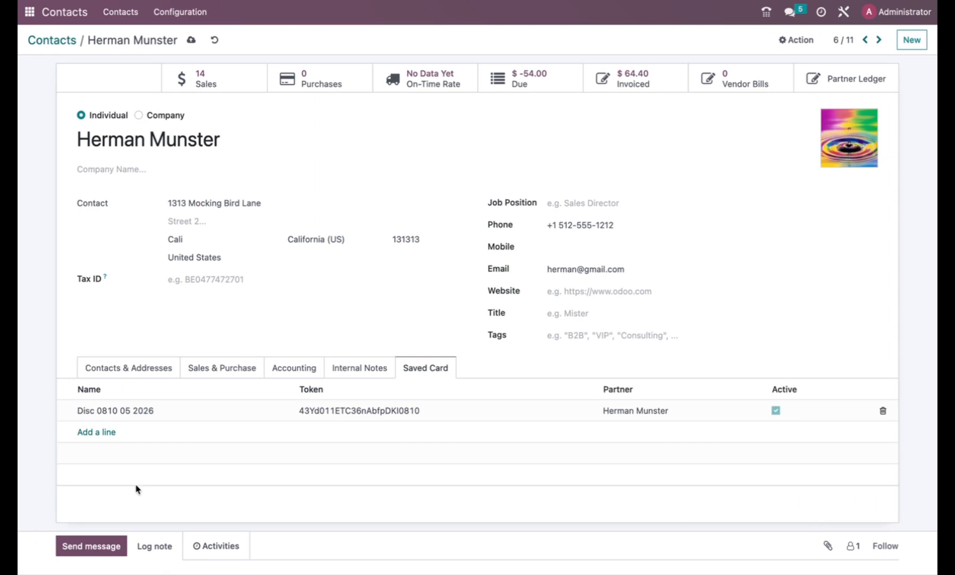
click(93, 434)
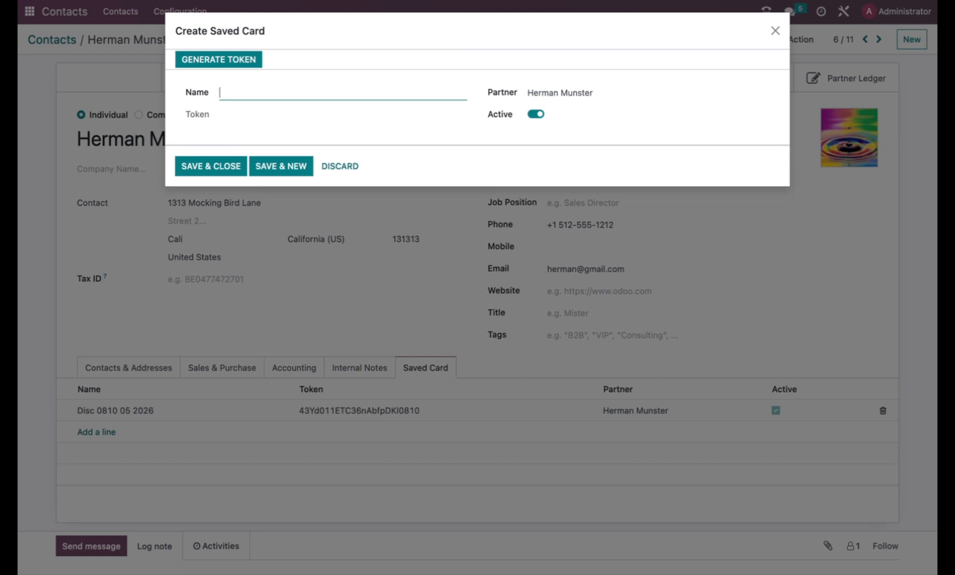
text(Visa 0011 12 2024)
click(233, 62)
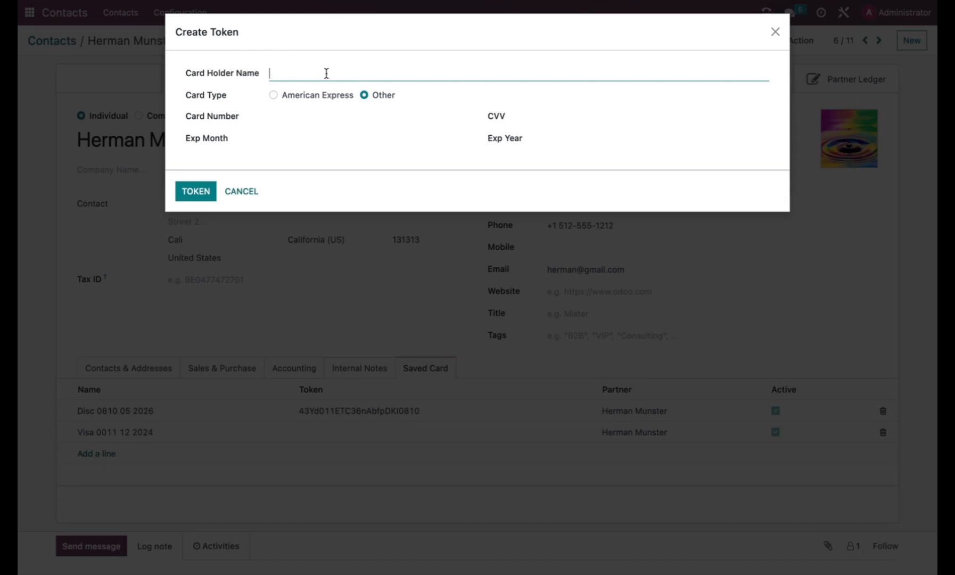
text(Her)
text(man Munster)
key(Tab)
key(Tab)
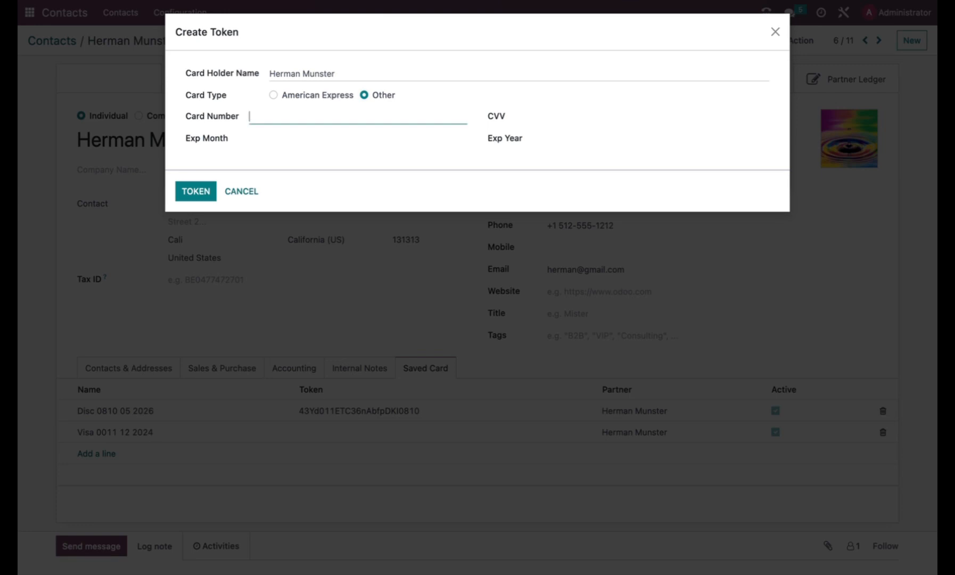
key(ctrl+v)
click(261, 135)
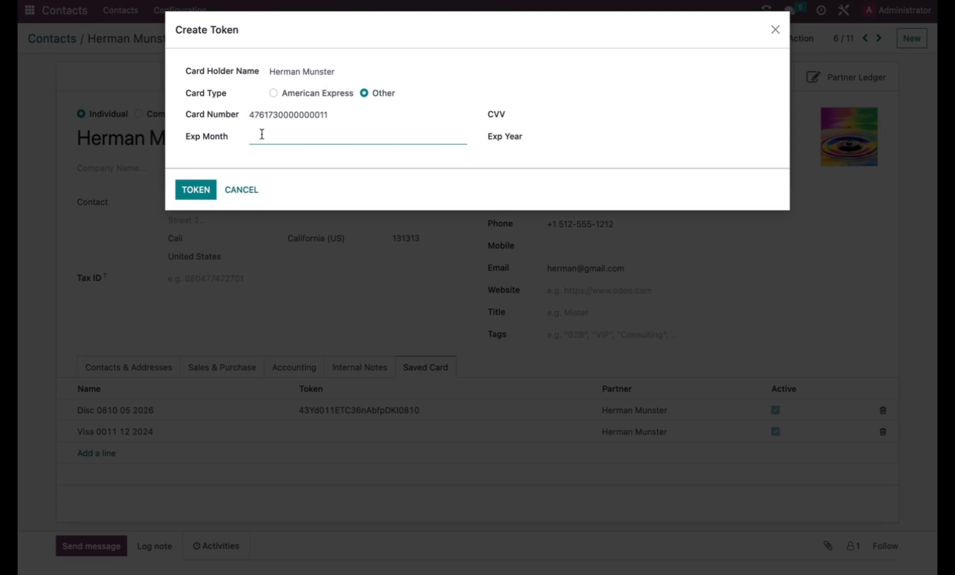
text(12)
key(Tab)
text(1)
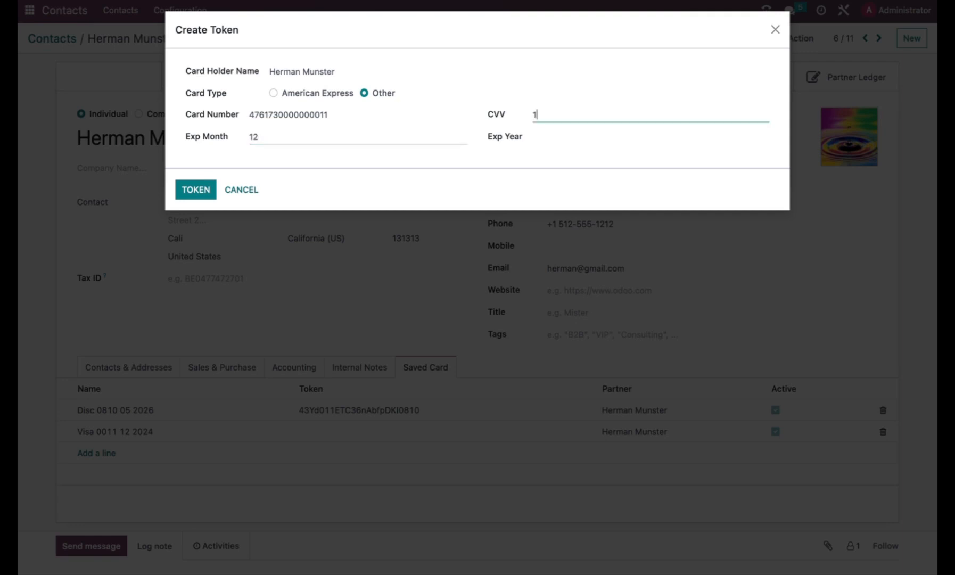
text(23)
key(Tab)
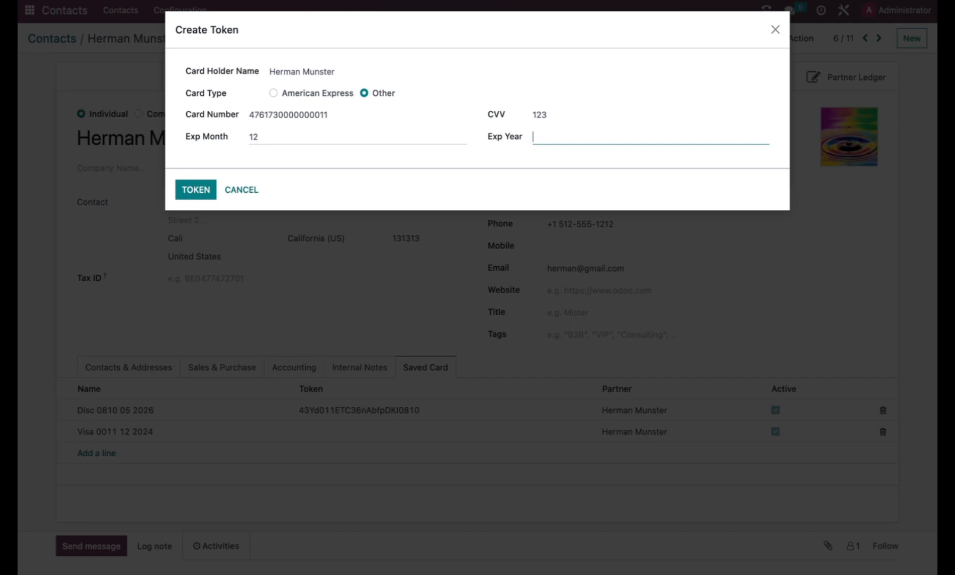
text(2024)
click(202, 191)
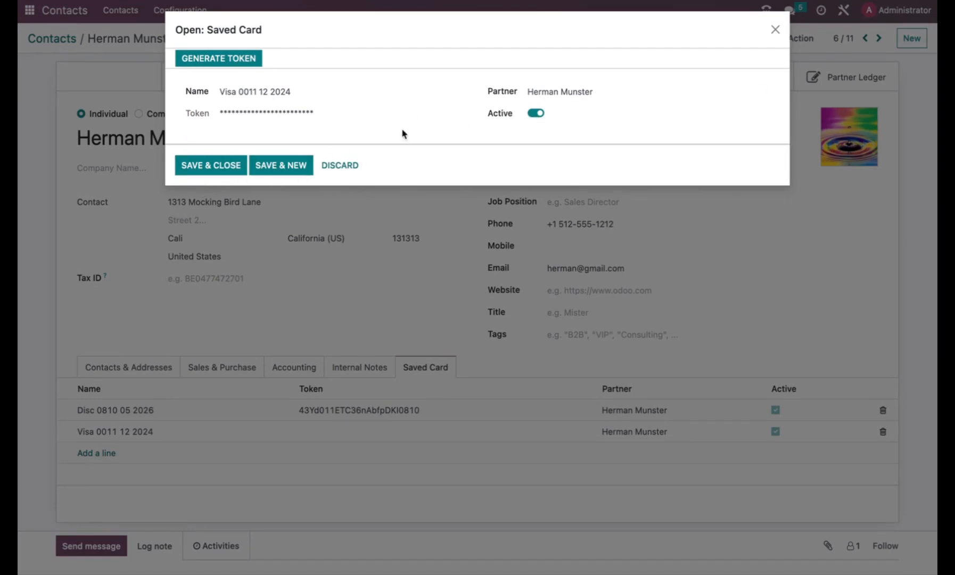
click(236, 168)
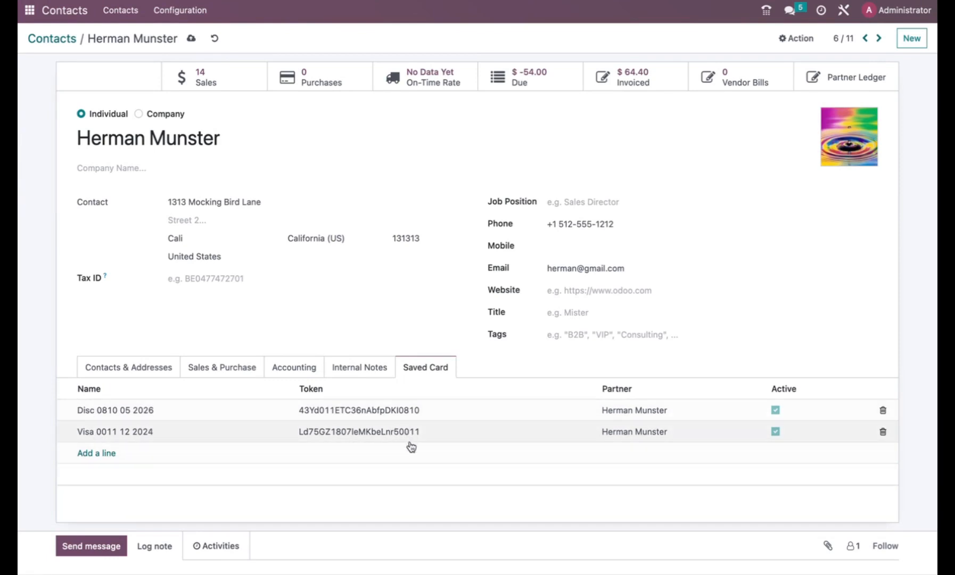
Start a new Sales quotation for the customer
click(31, 11)
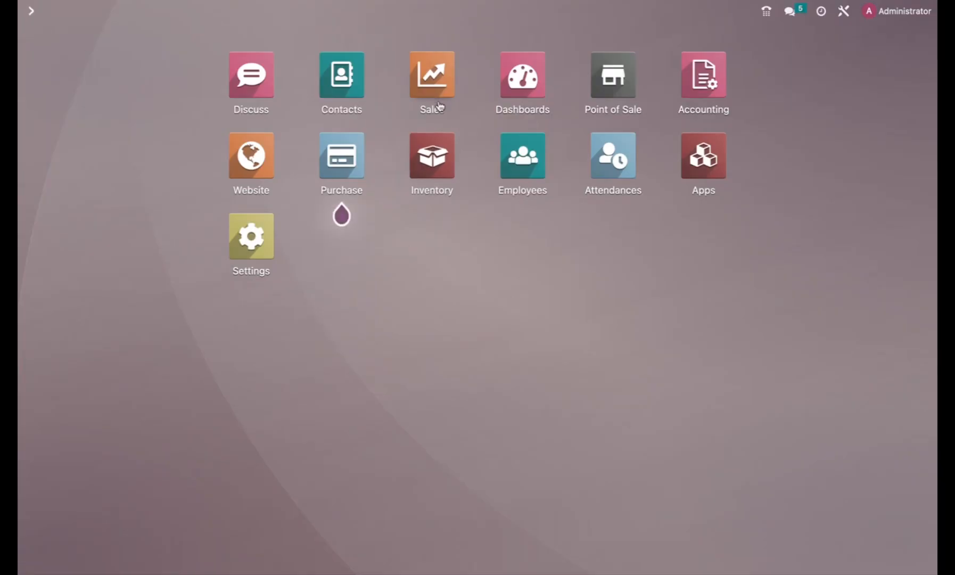
click(432, 77)
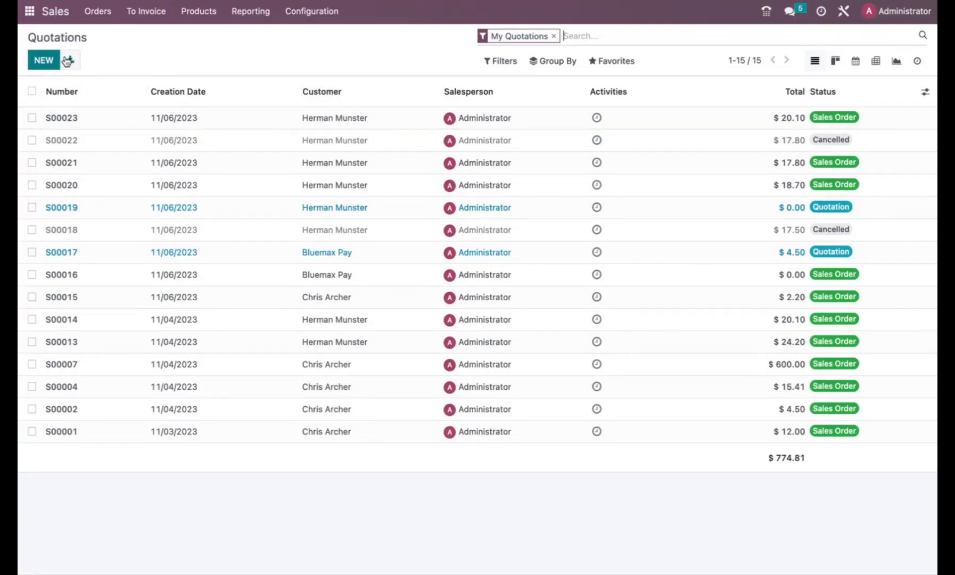
click(46, 61)
click(194, 171)
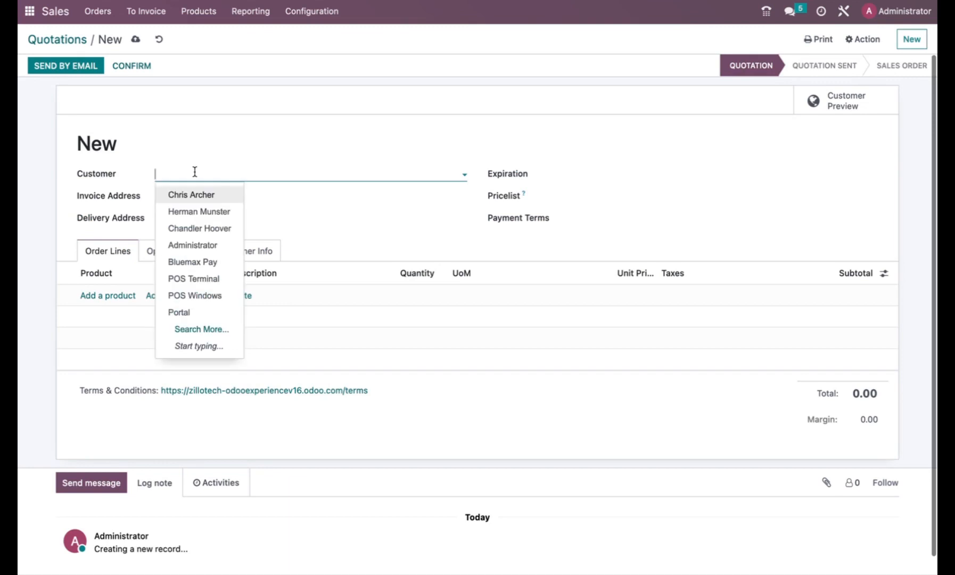
text(he)
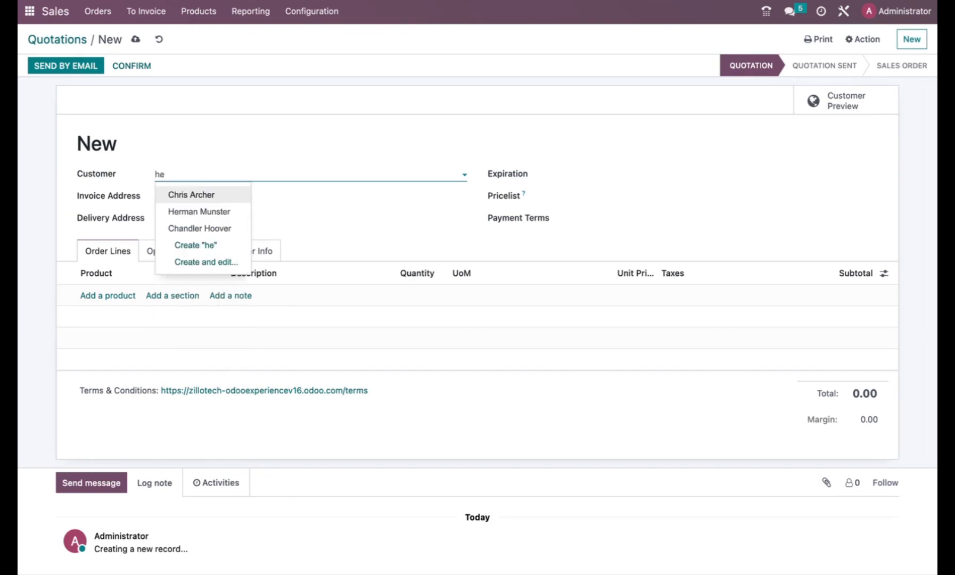
click(204, 212)
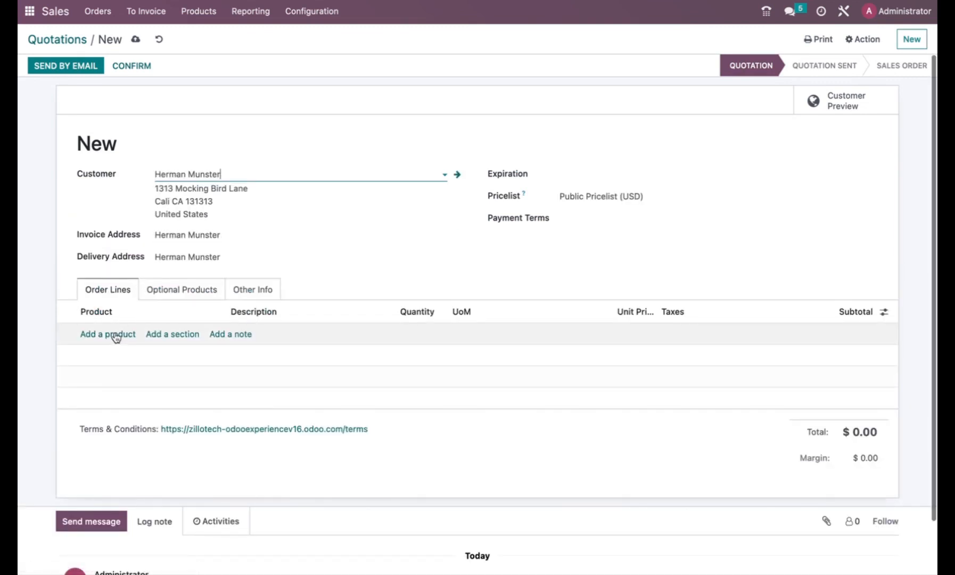
Add Chicken Curry Sandwich ($12.00) and Minute Maid ($2.20) order lines
click(115, 335)
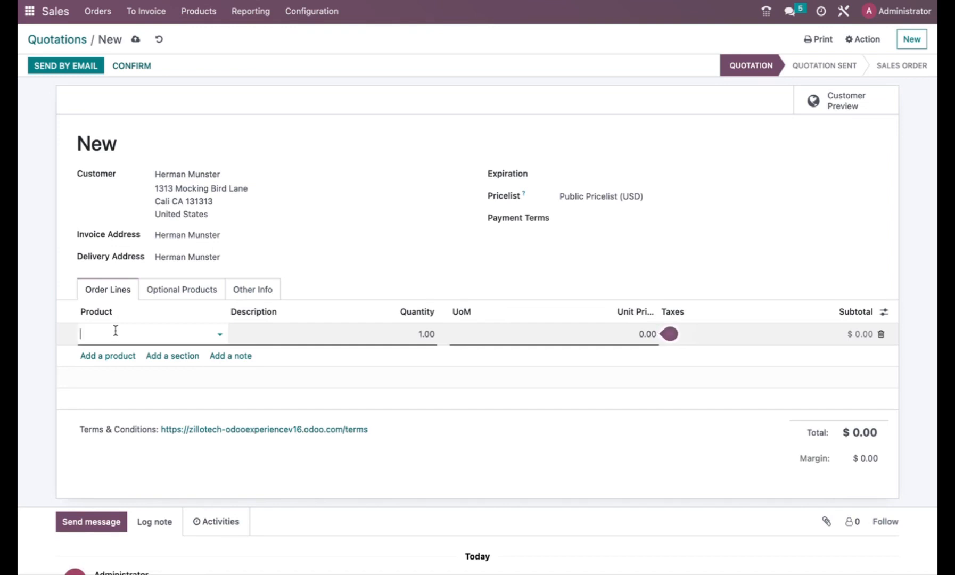
text(ch)
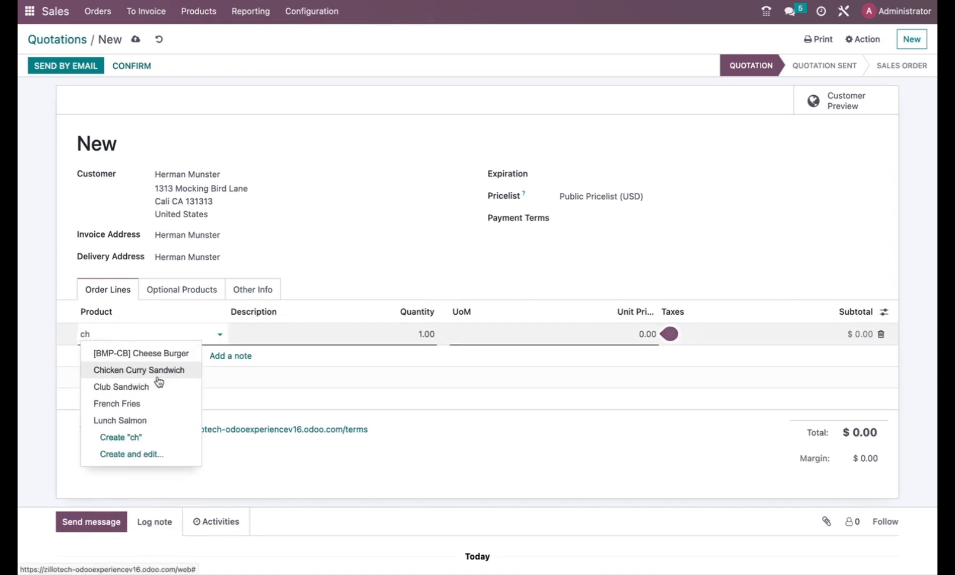
click(159, 376)
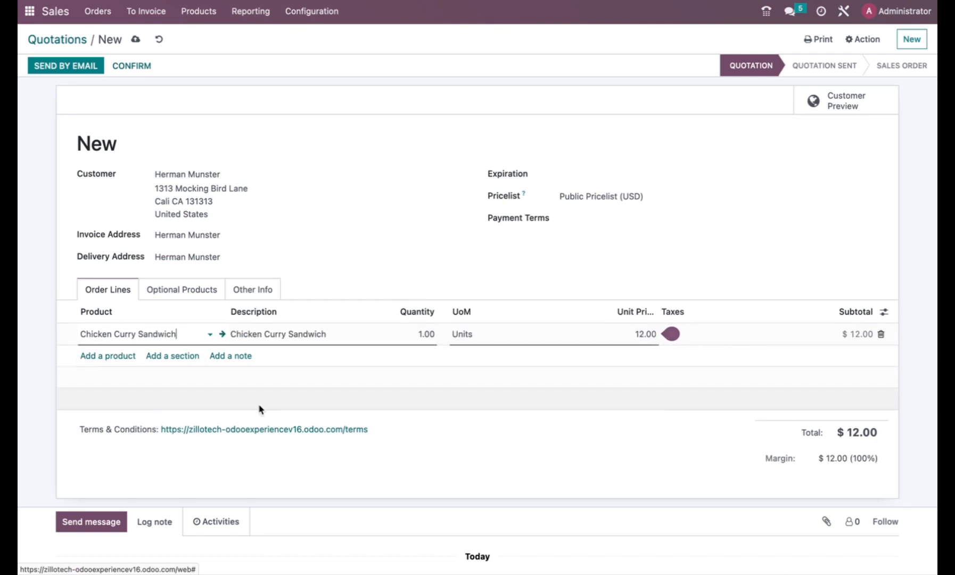
click(114, 356)
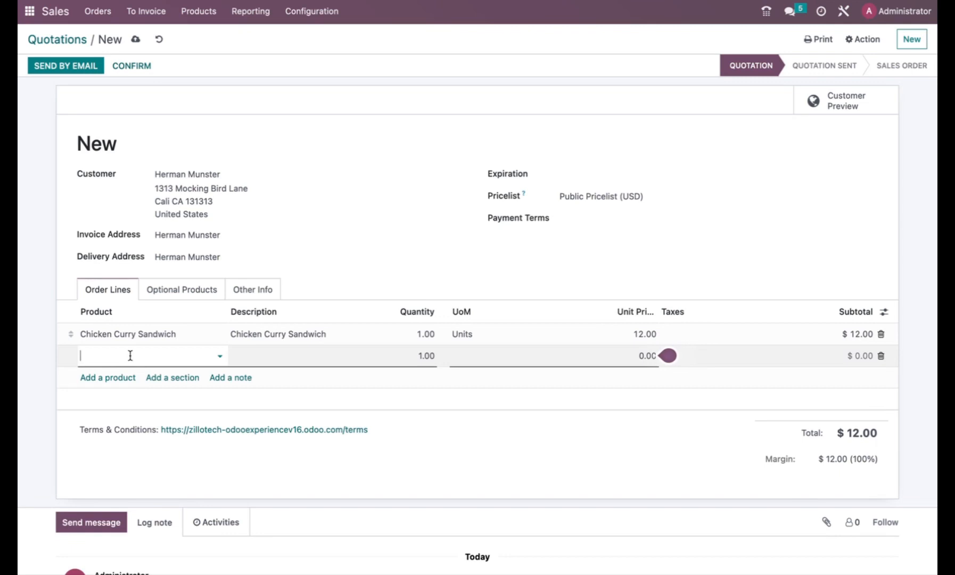
text(mi)
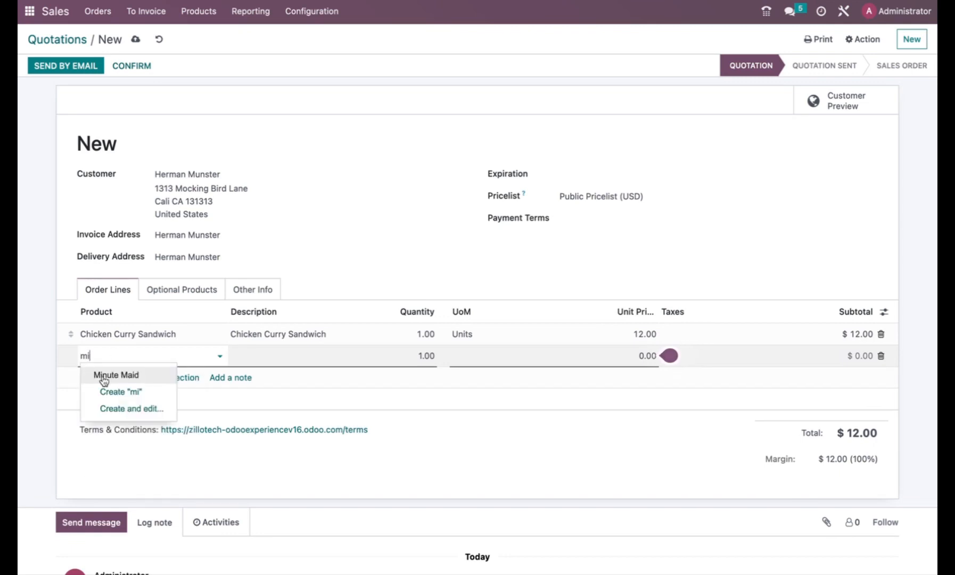
click(121, 377)
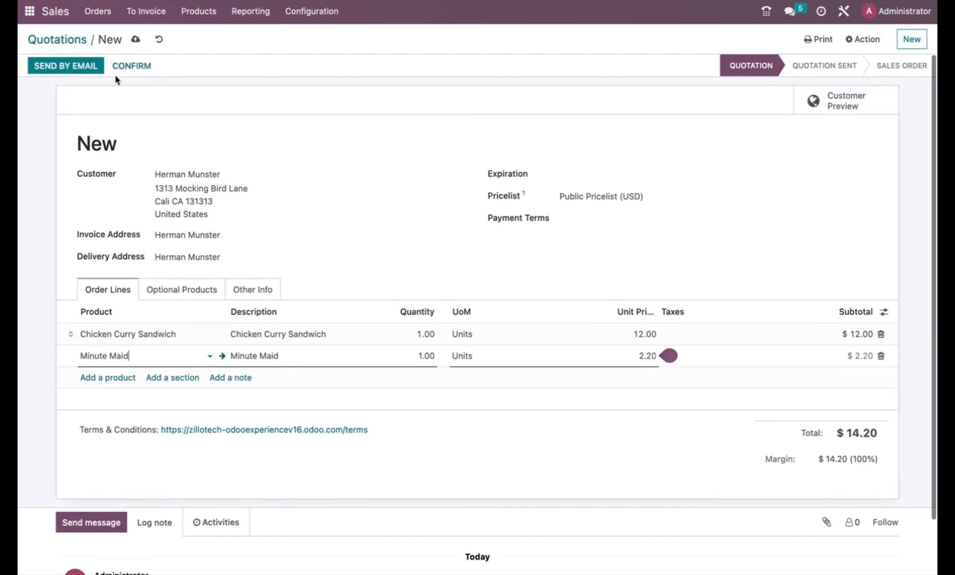
Confirm order S00024 and authorize $14.20 on the saved Disc card
click(121, 66)
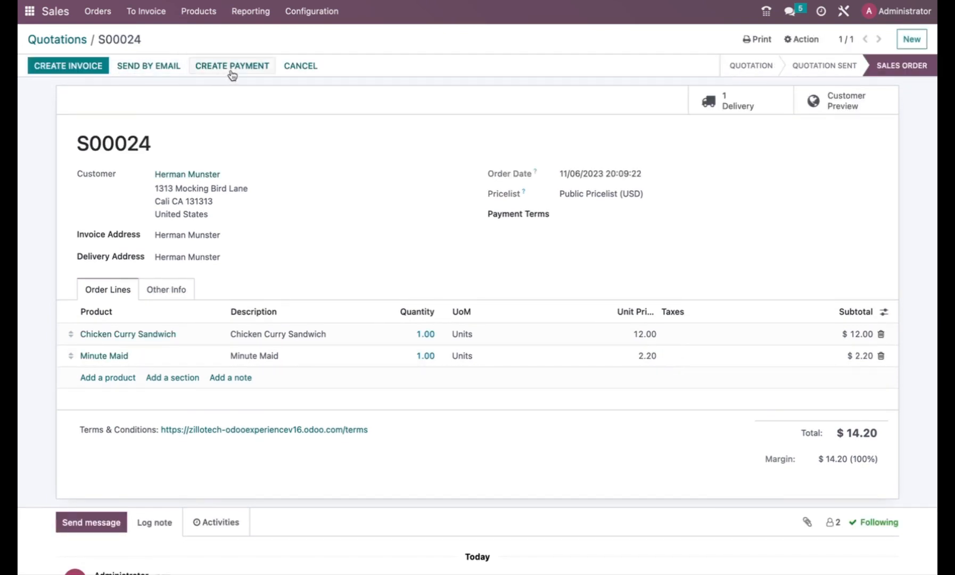
click(241, 71)
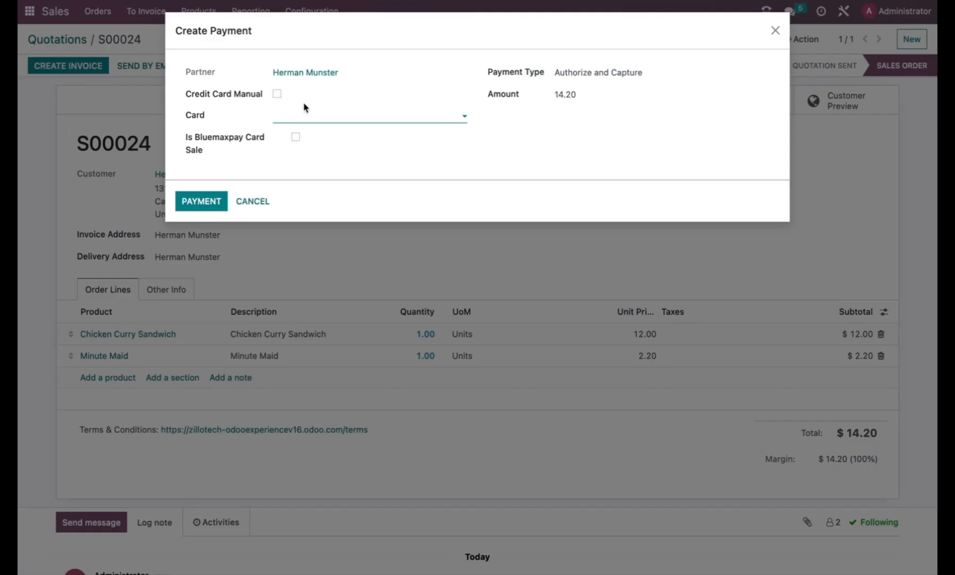
click(315, 113)
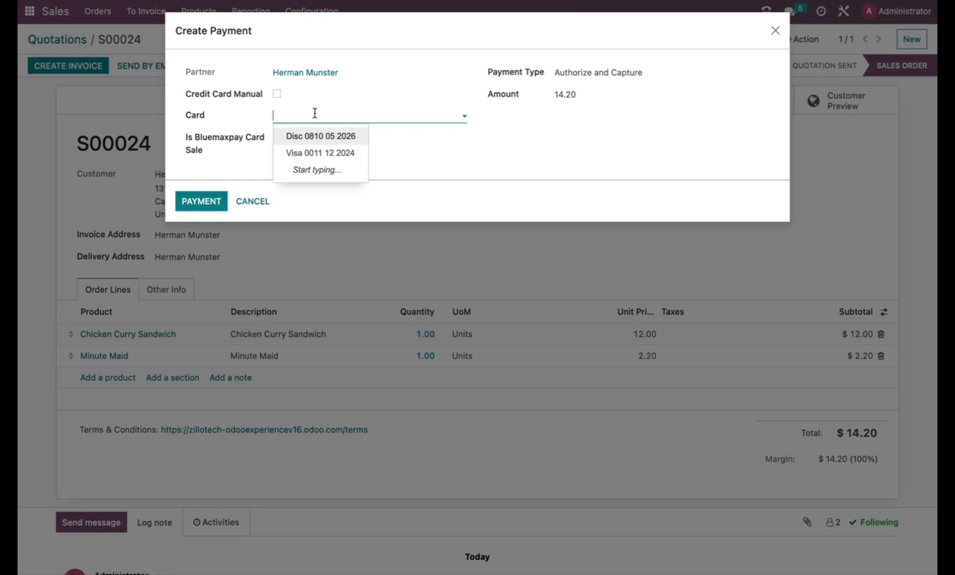
click(309, 137)
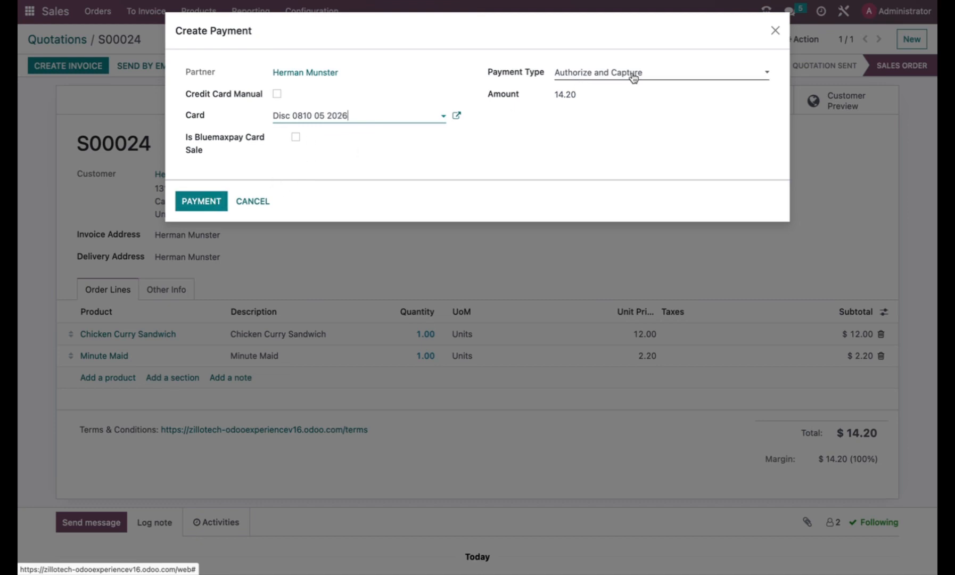
click(662, 77)
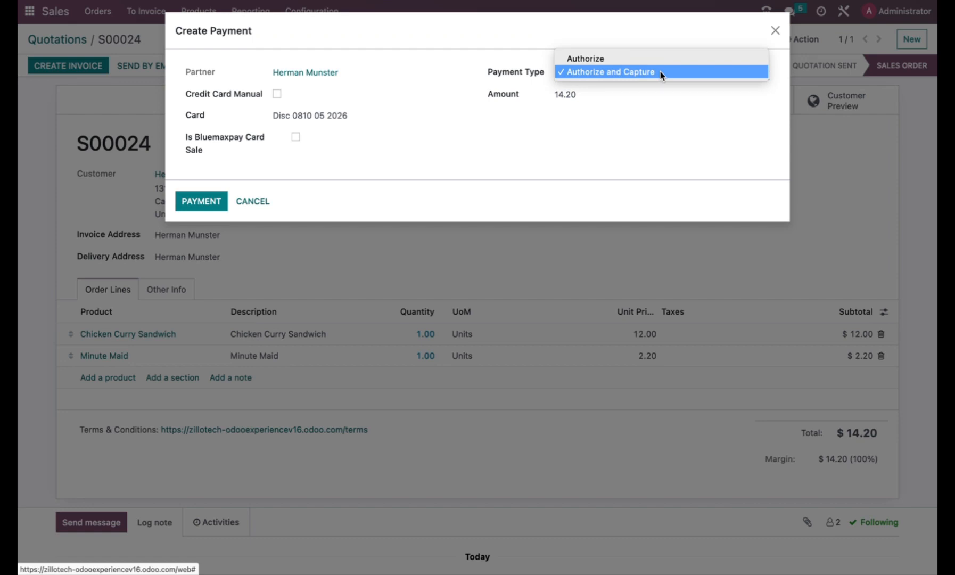
click(618, 59)
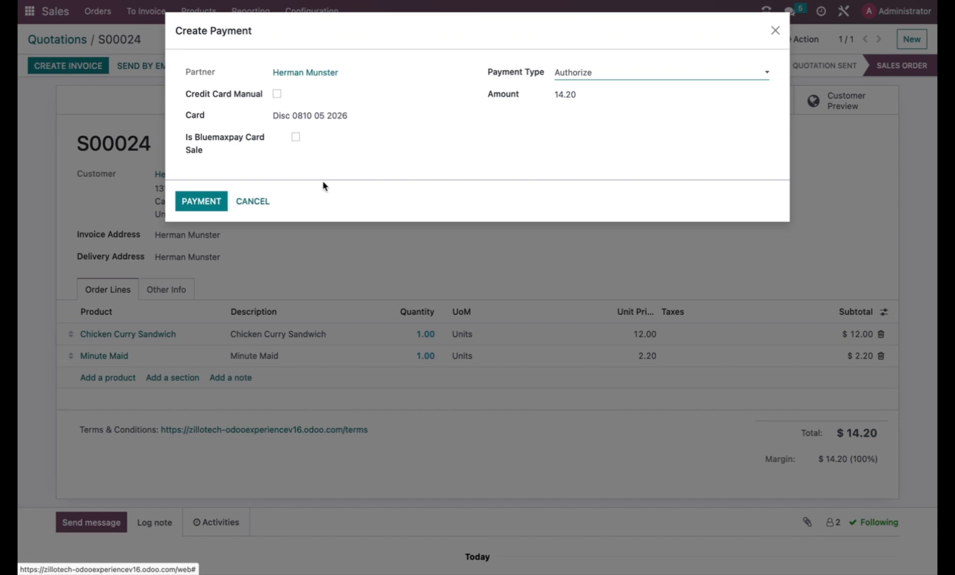
click(201, 202)
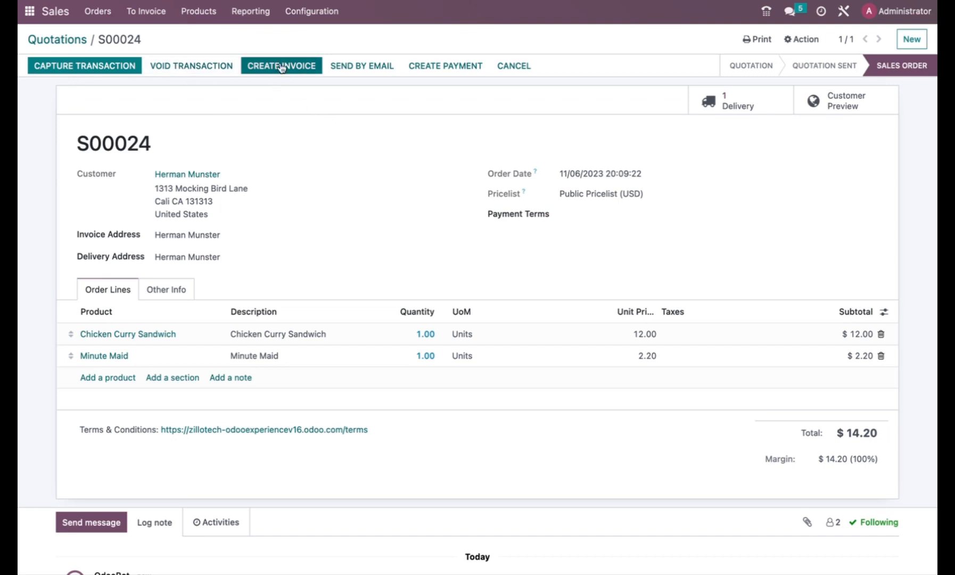
Validate delivery WH/OUT/00019 for S00024 with all quantities shipped, then list orders to invoice
click(730, 108)
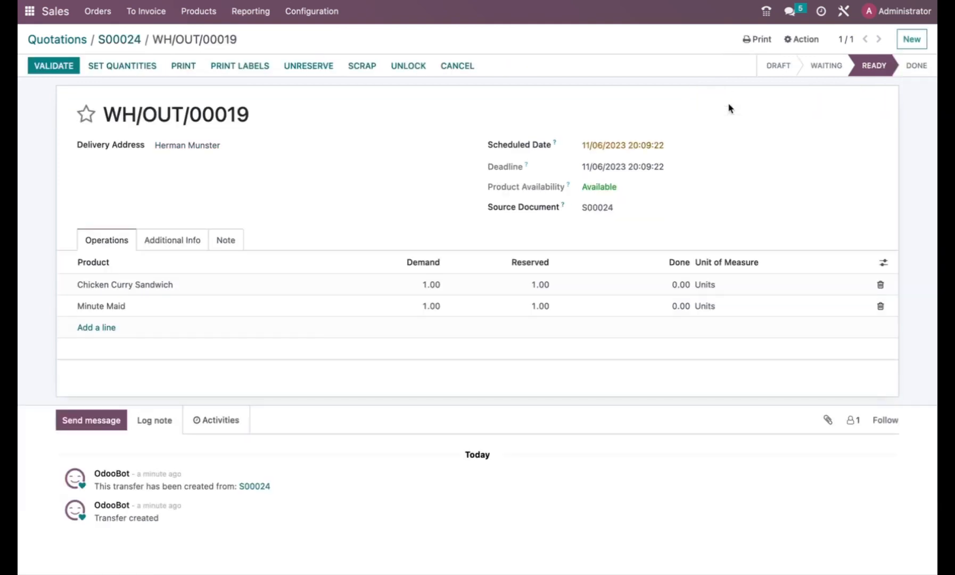
click(66, 69)
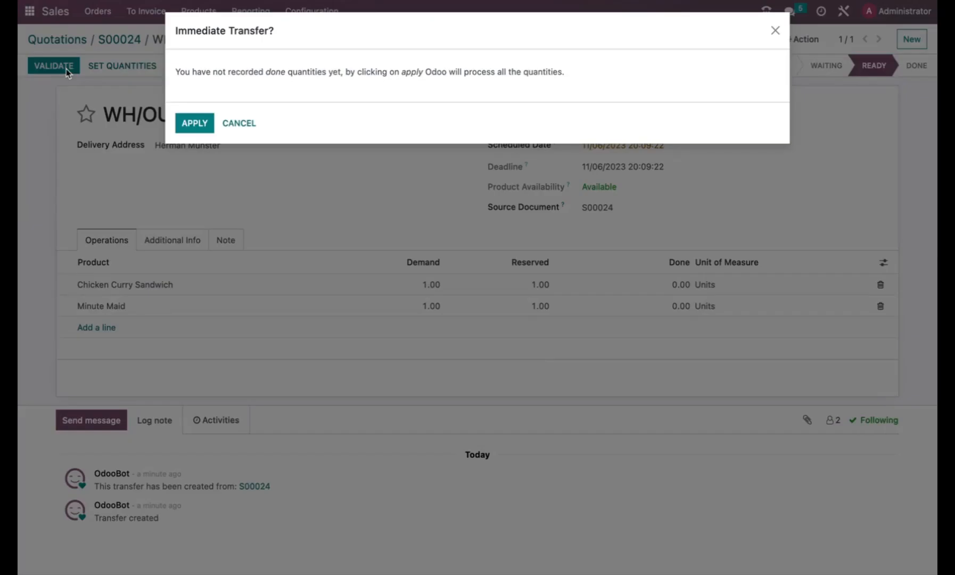
click(204, 123)
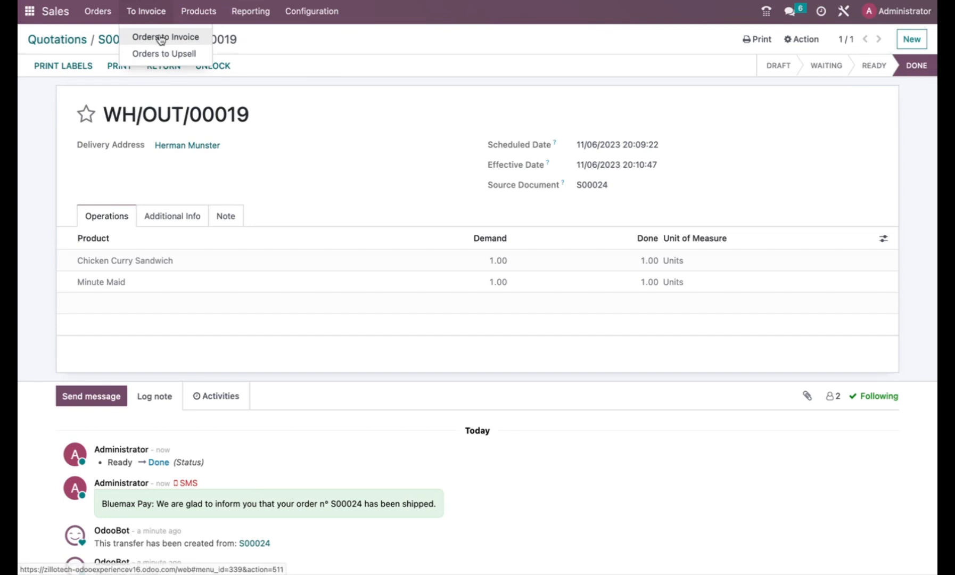
click(157, 37)
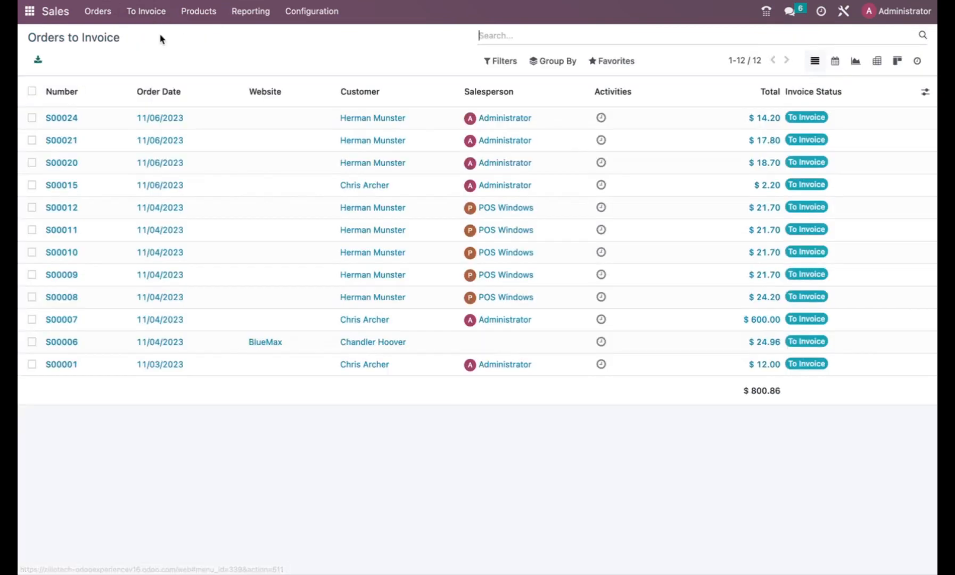
Capture the authorized $14.20 card transaction on sales order S00024
click(163, 118)
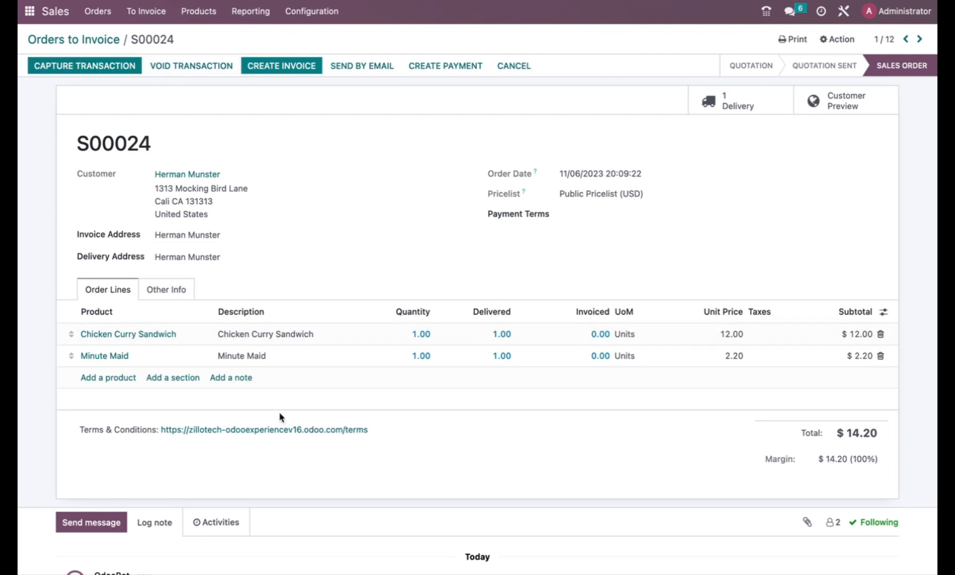
click(112, 65)
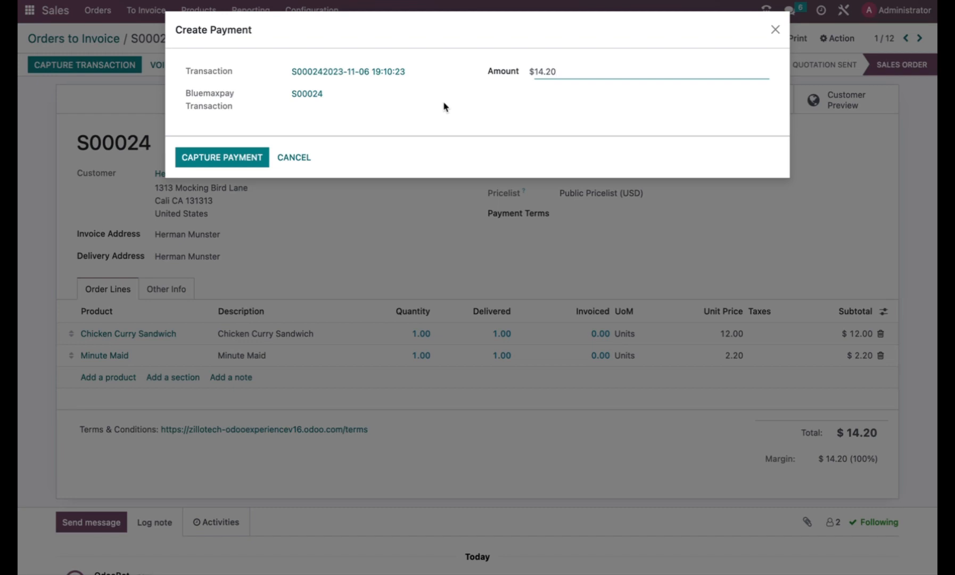
click(238, 160)
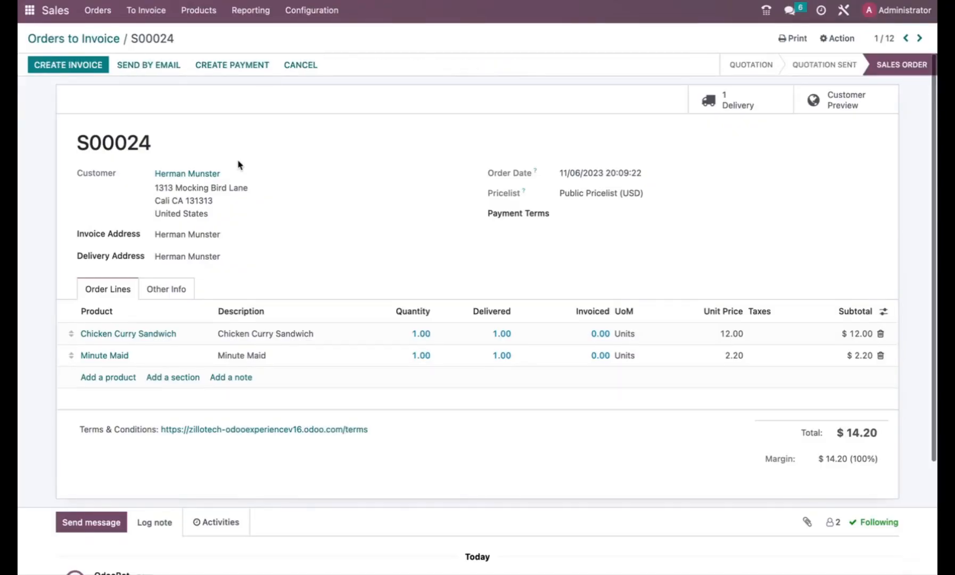
Create and post invoice INV/2023/00011 for S00024, then check its $14.20 payment entry
click(75, 68)
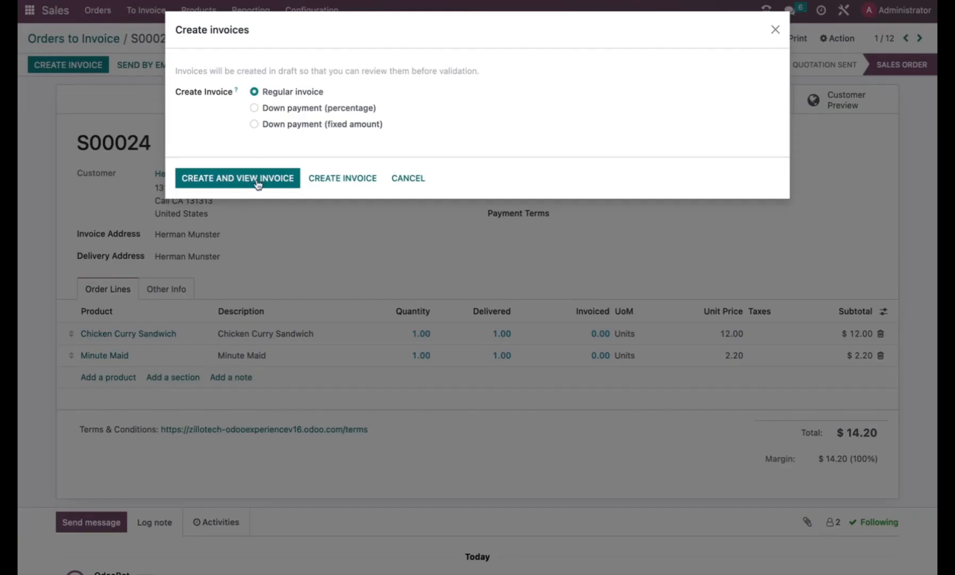
click(261, 178)
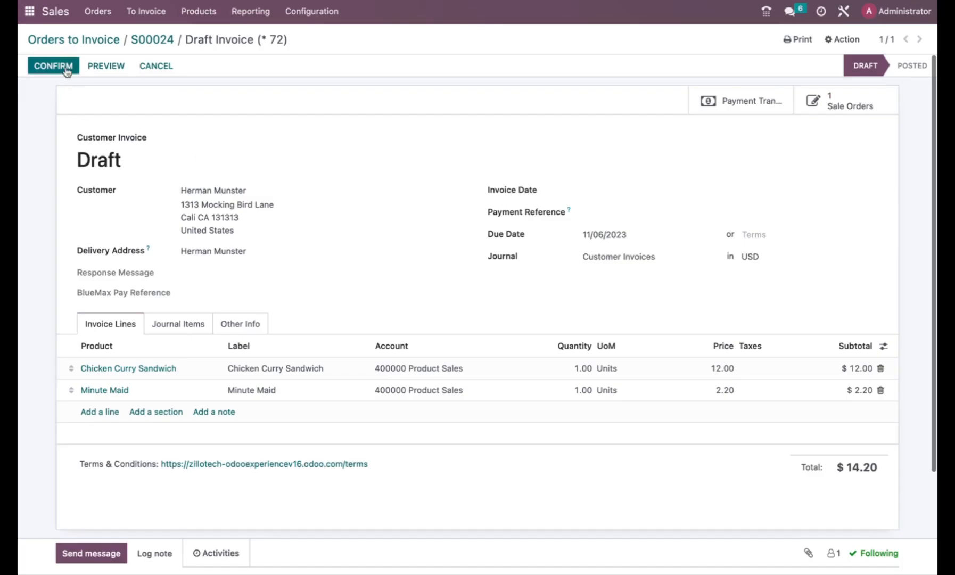
click(66, 69)
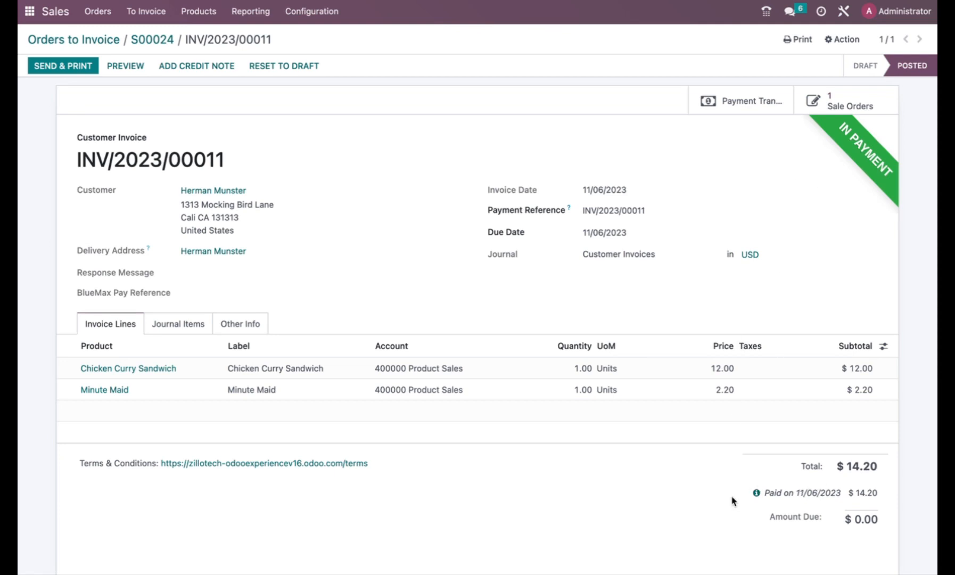
click(757, 493)
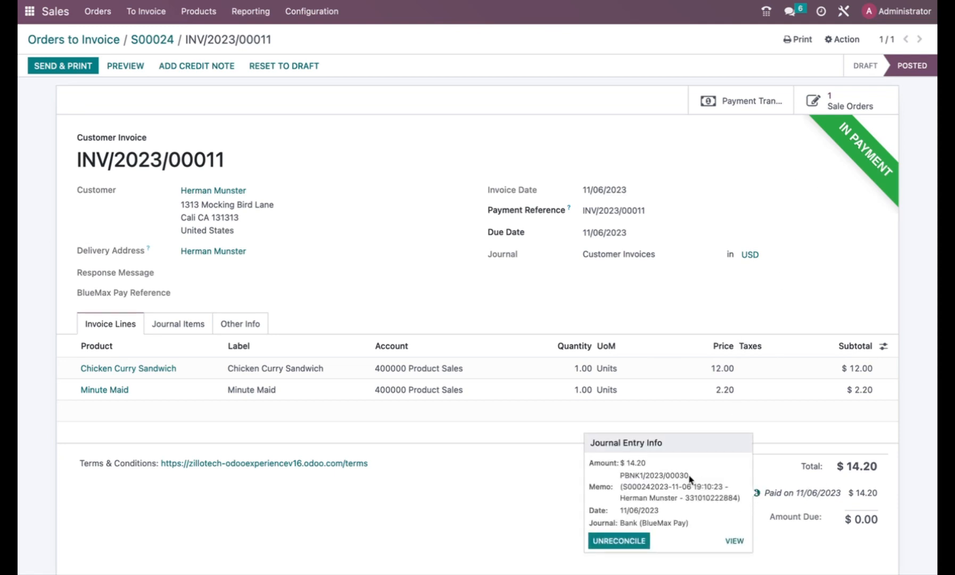